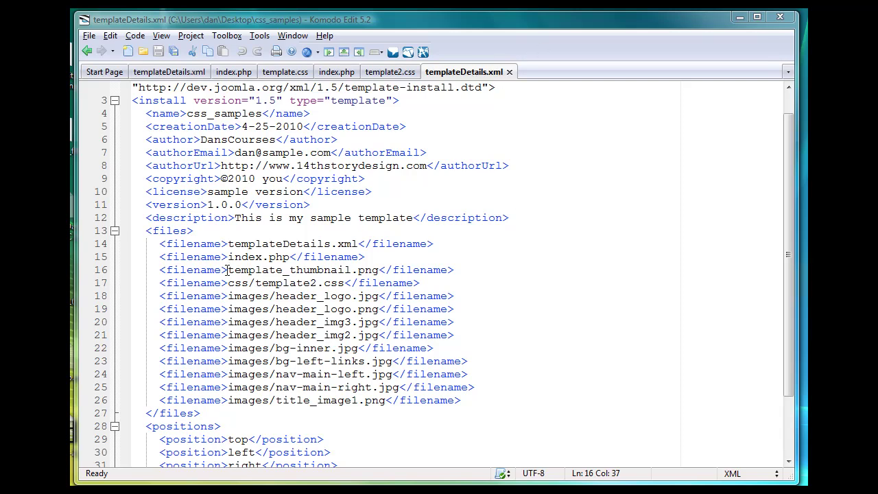
Check the template_thumbnail.png entry on line 16 of templateDetails.xml, then switch to the css_samples folder.
left_click_drag(225, 270, 383, 269)
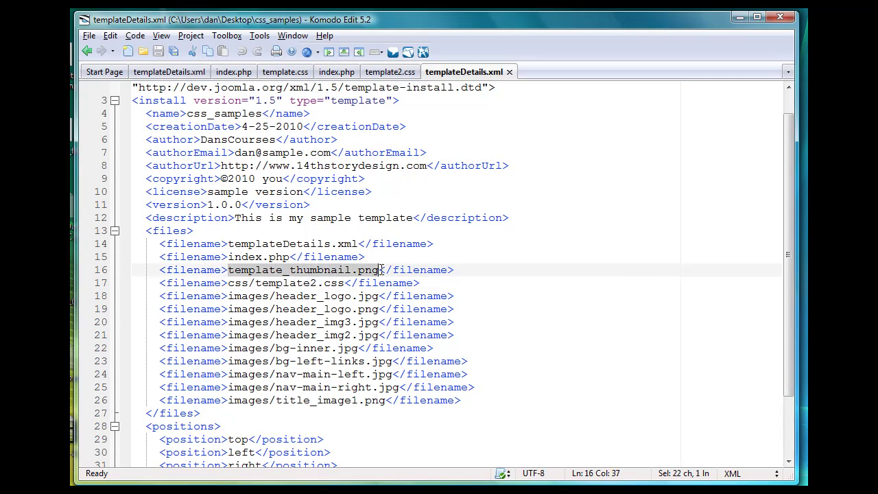
left_click(383, 270)
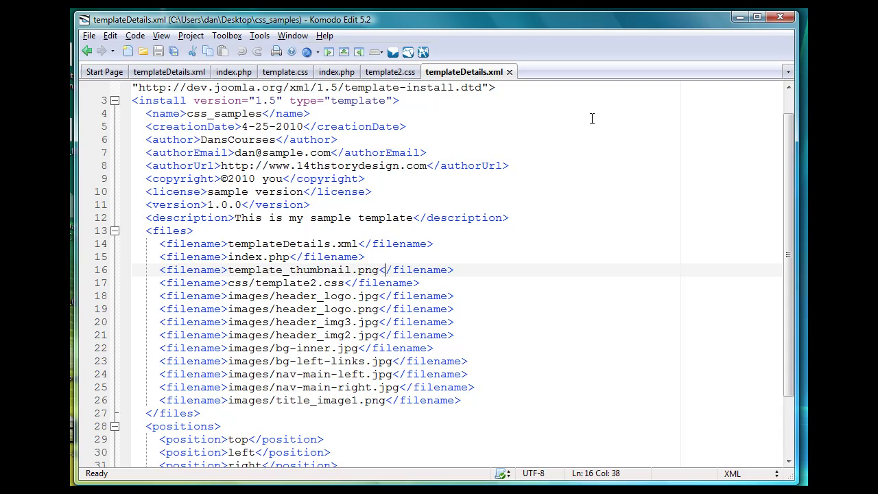
key("alt+Tab")
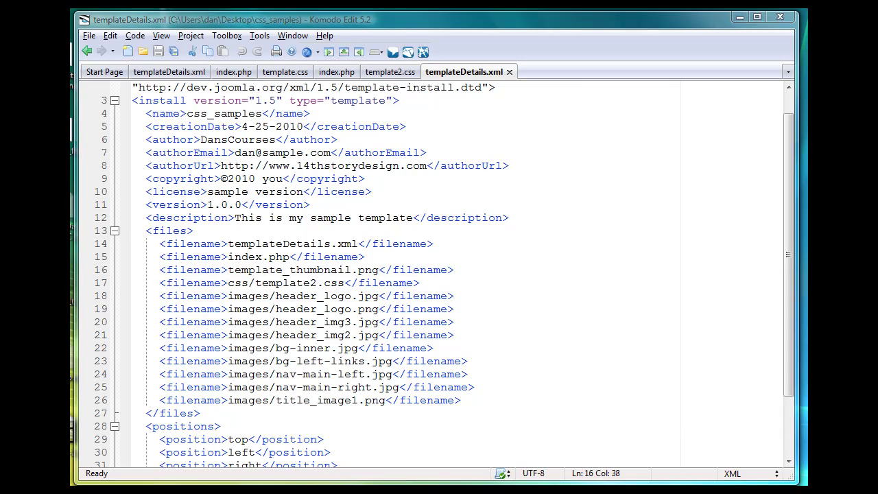
Widen the Name column and preview template_thumbnail.png (211 x 107), then close the preview.
left_click_drag(666, 52, 509, 52)
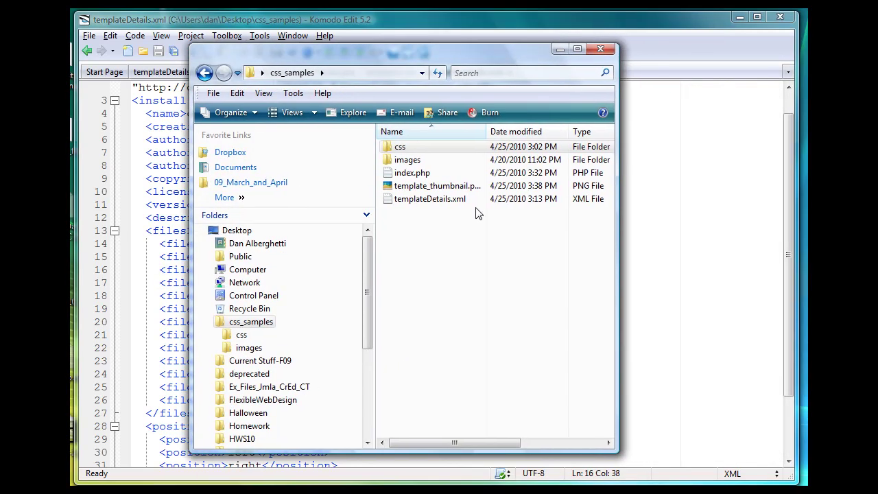
left_click(424, 186)
left_click_drag(487, 131, 508, 132)
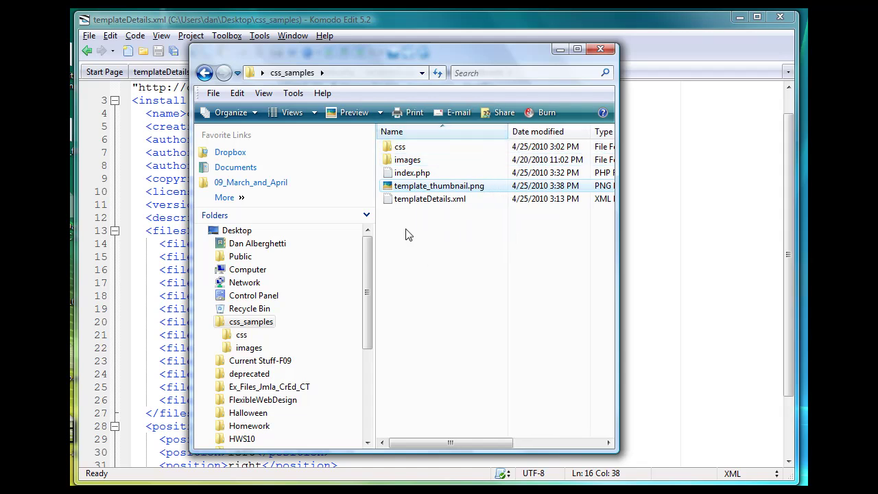
double_click(430, 185)
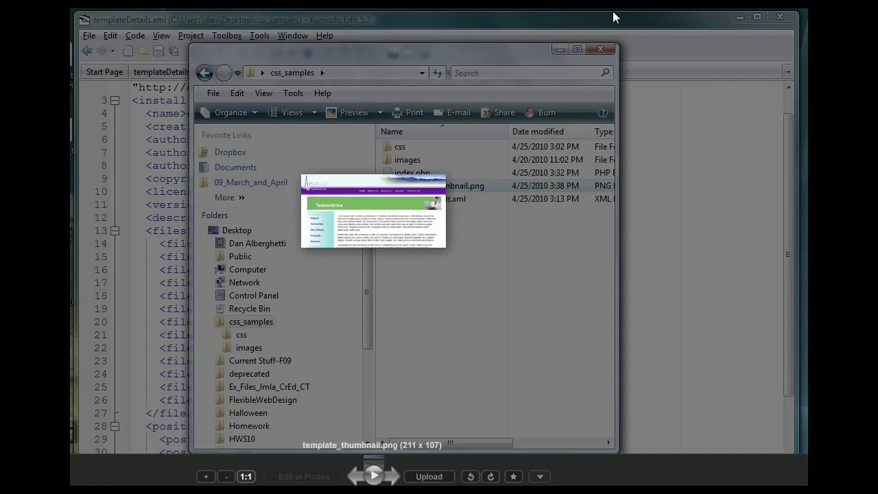
key("Escape")
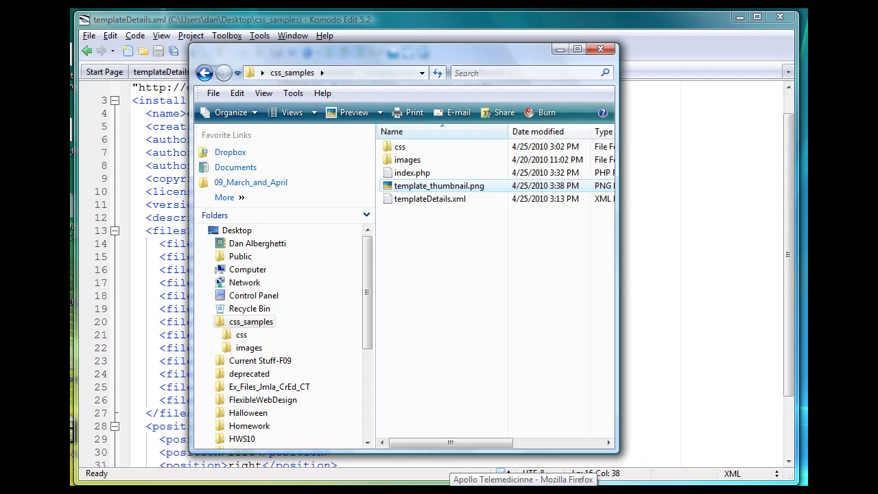
Bring Firefox forward showing the Apollo Telemedicine page from telemed_template/index.html.
left_click(522, 489)
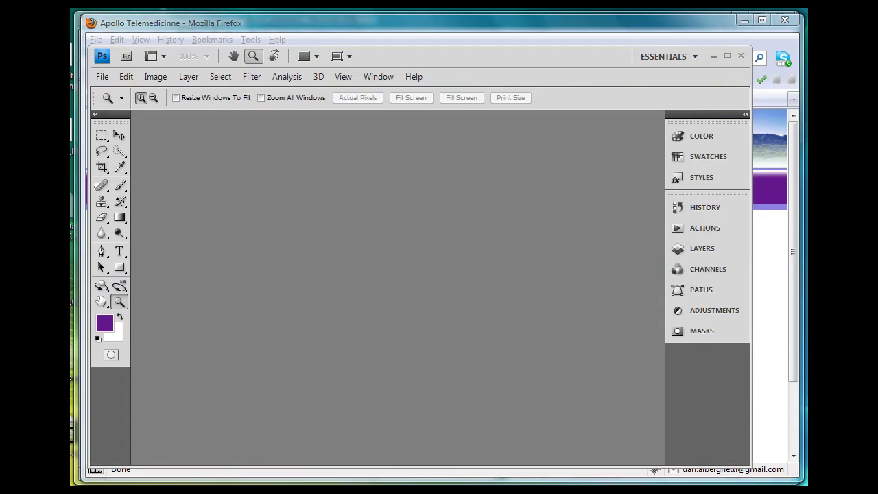
Create a new 1280 x 800 Clipboard-preset document in Photoshop and paste the desktop screenshot.
left_click(549, 479)
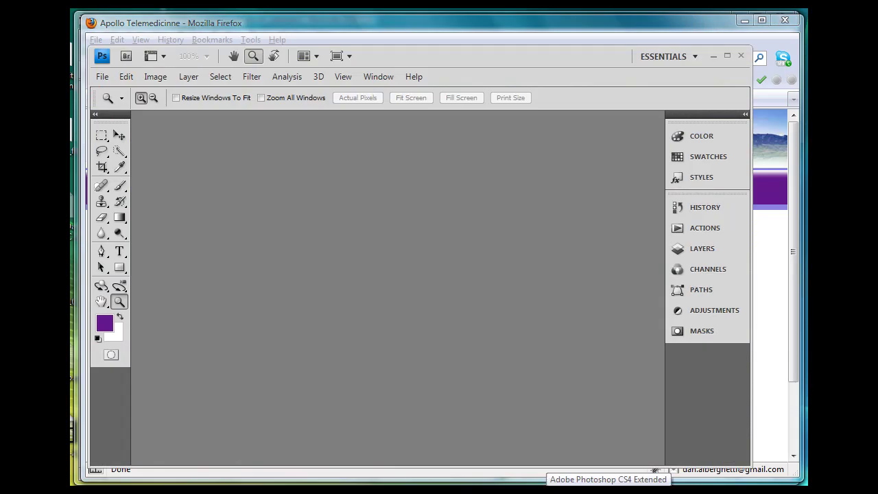
left_click(103, 77)
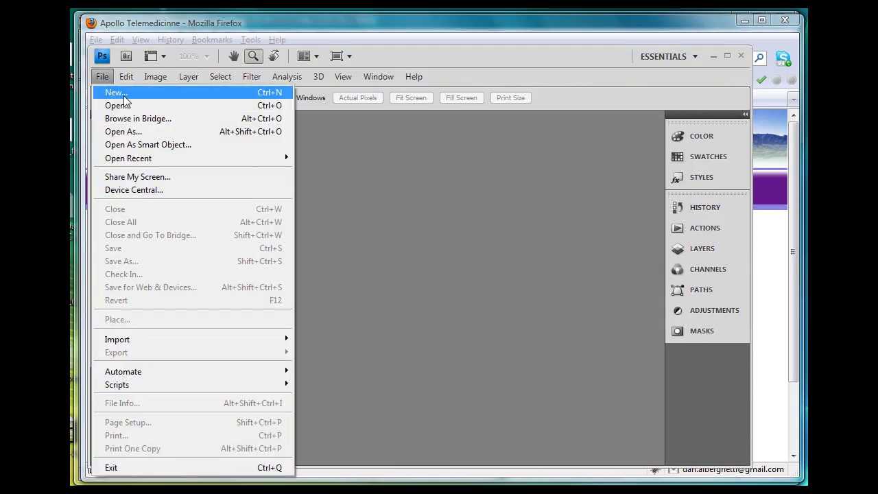
left_click(124, 99)
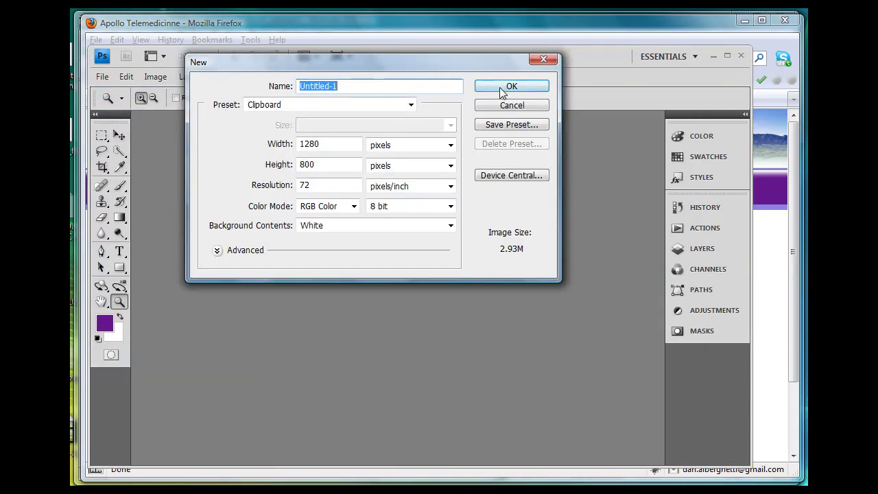
left_click(511, 86)
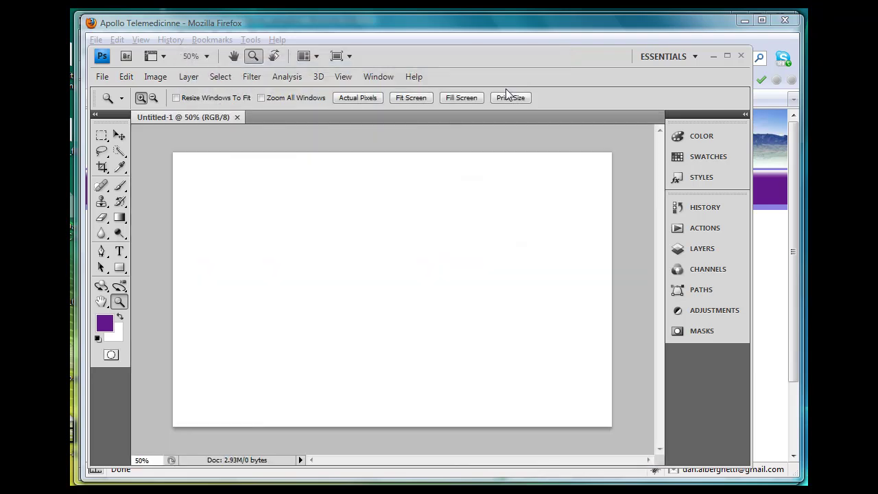
left_click(127, 76)
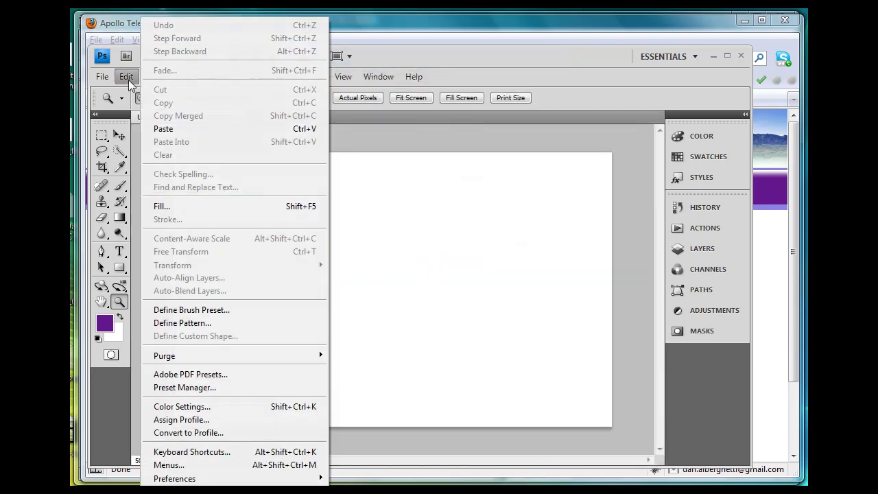
left_click(168, 129)
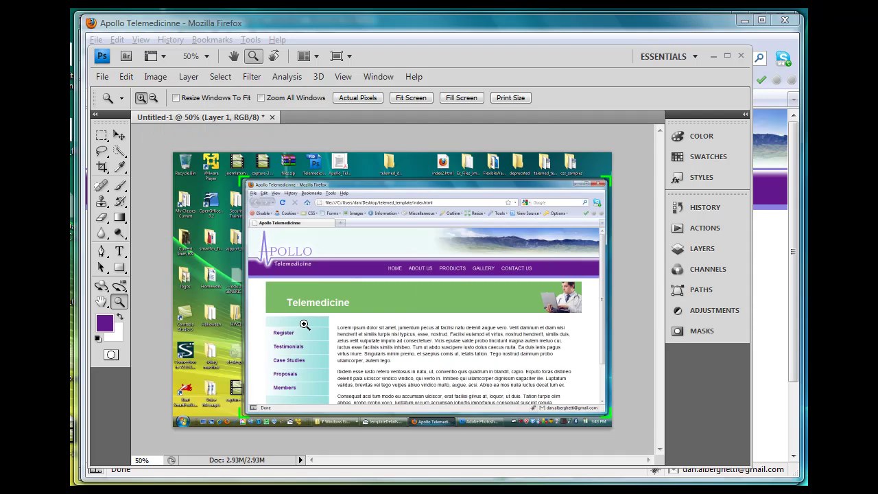
Crop the screenshot down to just the Apollo Telemedicine web page.
left_click(102, 169)
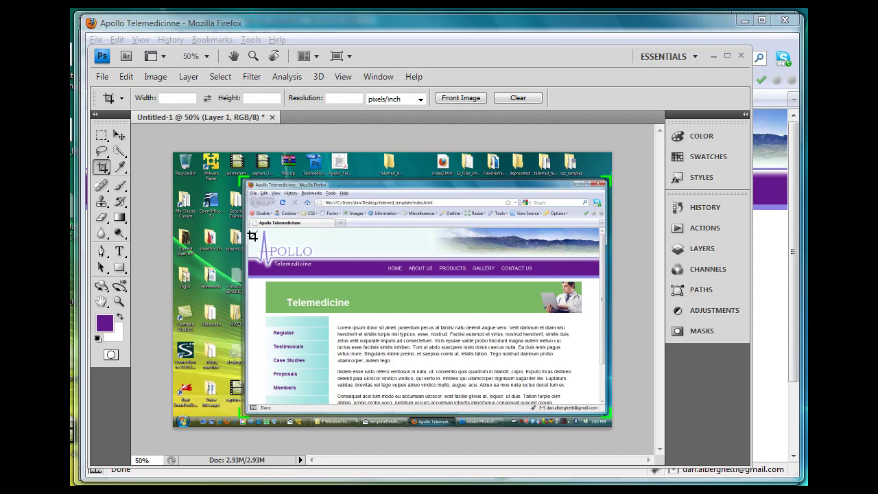
mouse_move(252, 229)
left_mouse_down()
mouse_move(312, 289)
mouse_move(457, 365)
mouse_move(589, 403)
left_mouse_up()
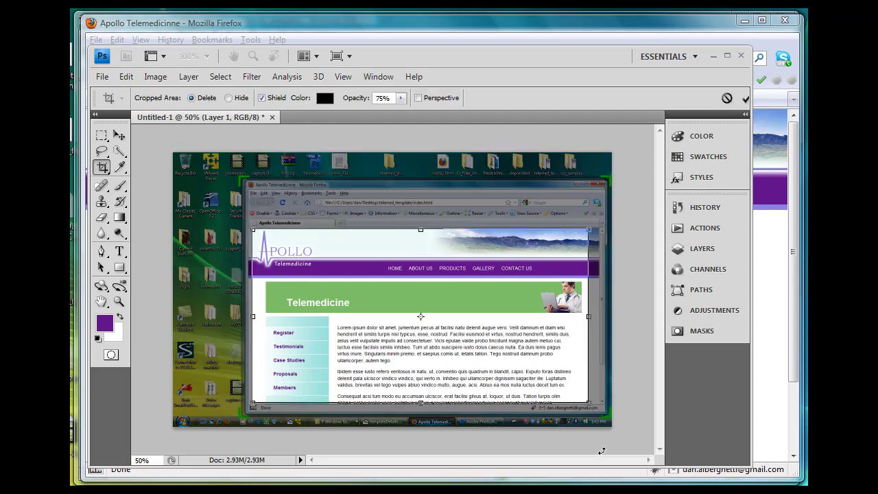
key("Return")
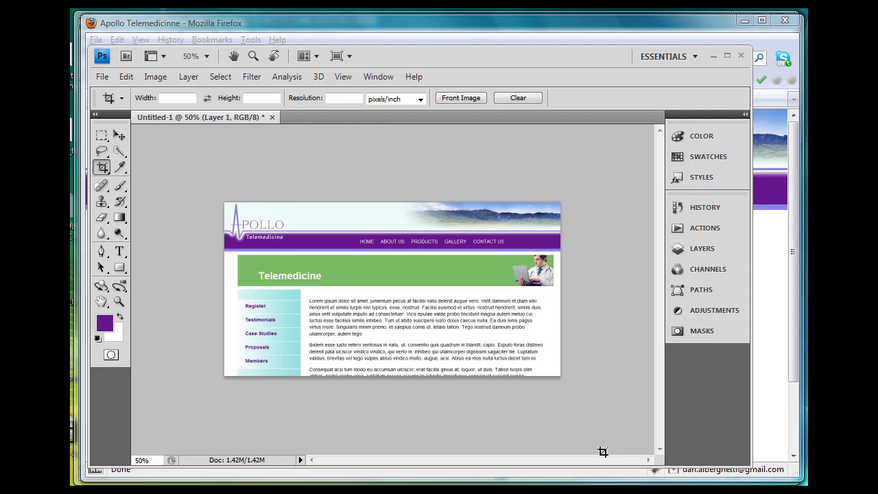
Narrow the Firefox window so the Apollo Telemedicine page reflows into a smaller frame.
left_click(800, 464)
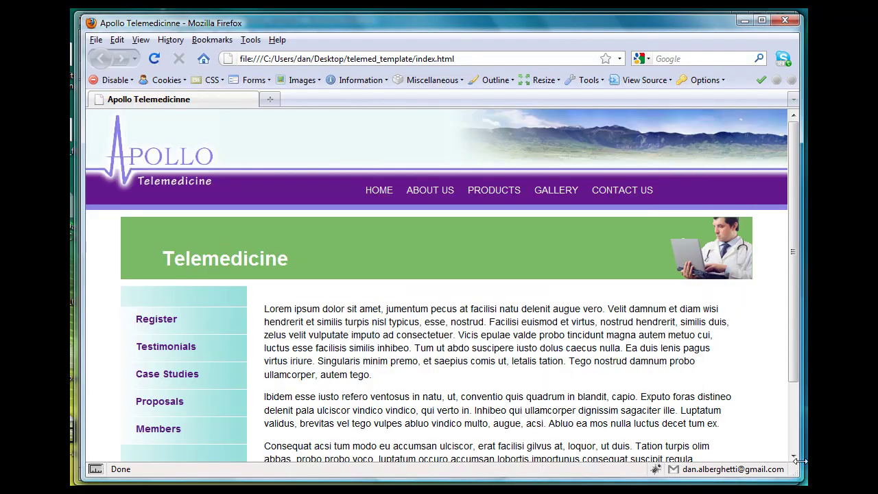
left_click_drag(800, 464, 700, 457)
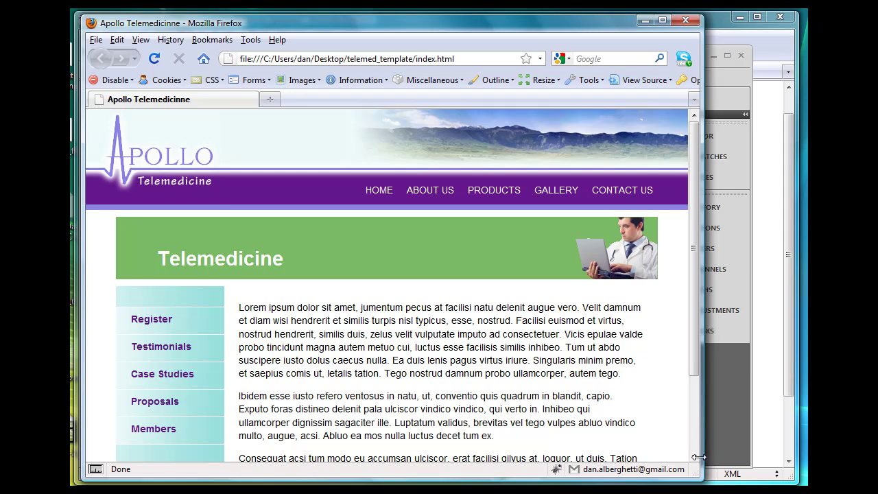
Create a second new document, Untitled-2, and paste the narrowed-window screenshot into it.
left_click(718, 405)
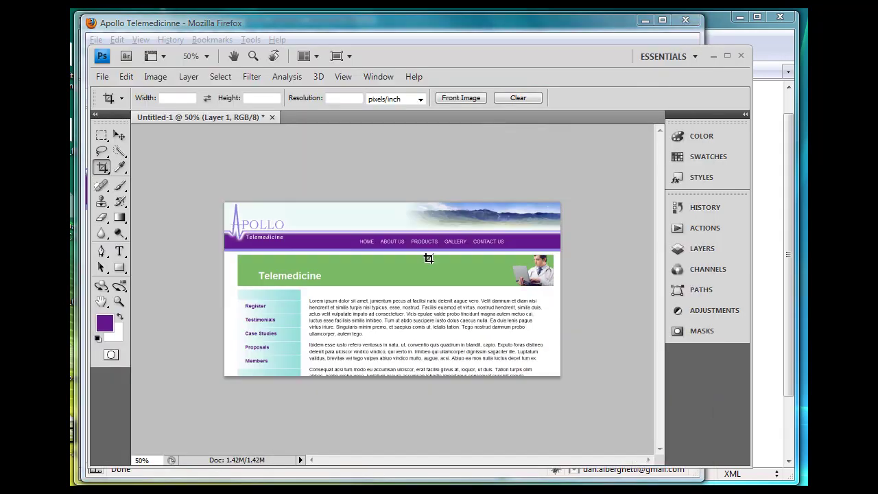
left_click(101, 76)
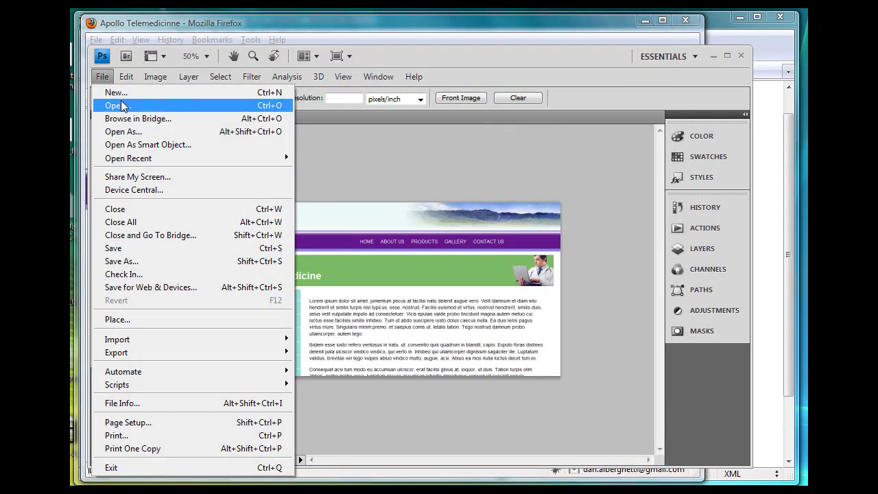
left_click(116, 92)
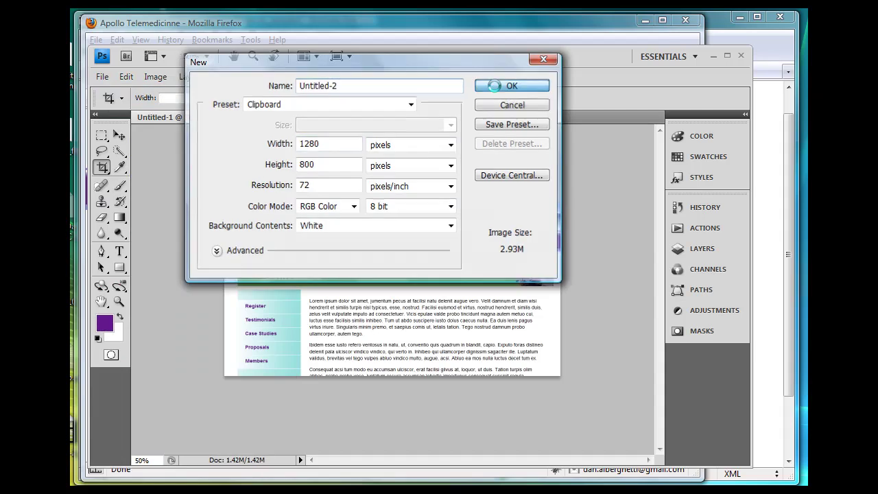
left_click(494, 85)
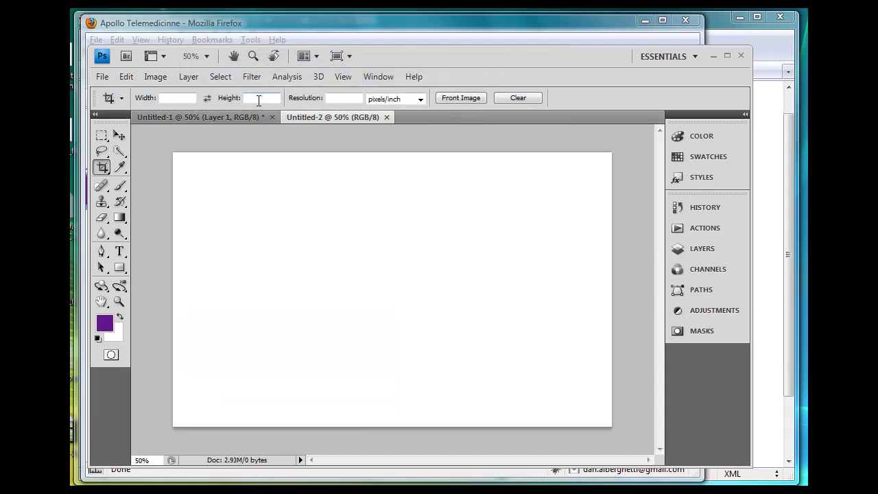
left_click(126, 77)
left_click(164, 129)
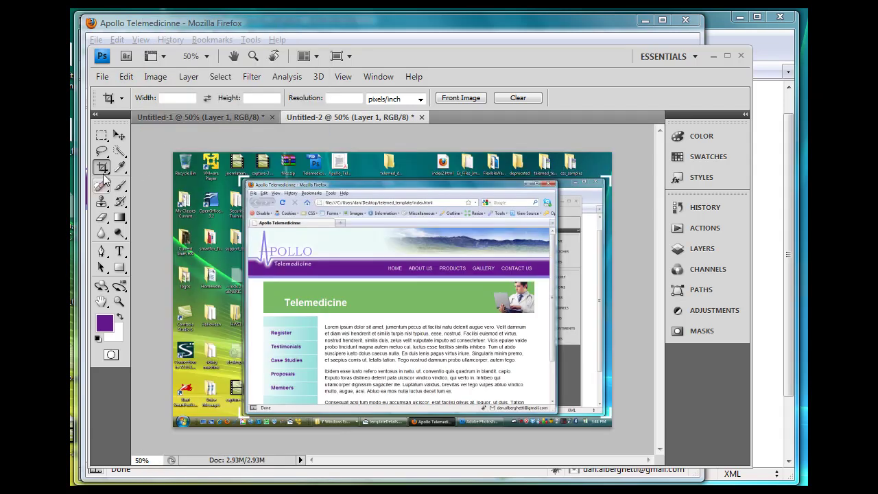
Crop Untitled-2 to the Apollo Telemedicine page, nudging the edges and tightening the crop.
left_click_drag(253, 230, 547, 402)
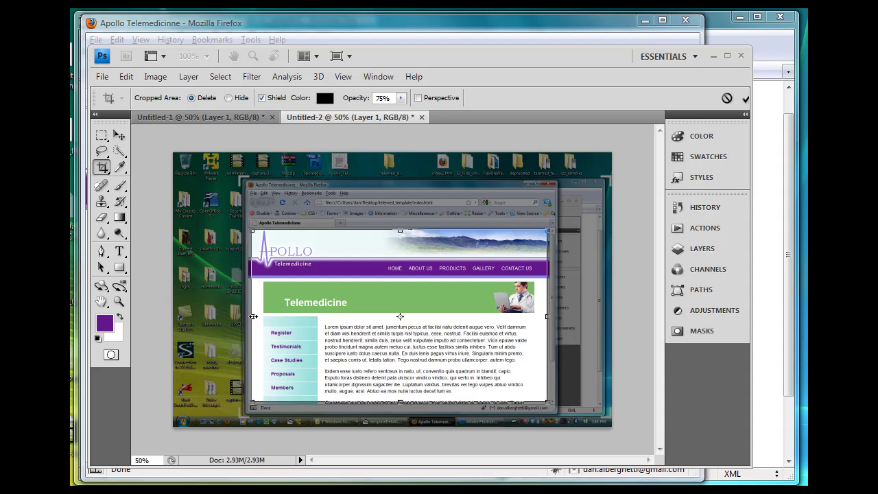
left_click_drag(250, 317, 248, 317)
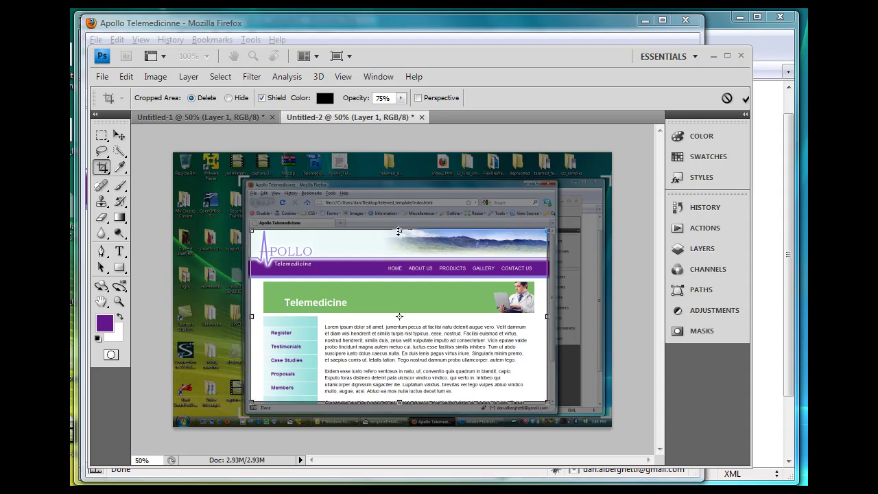
left_click_drag(400, 231, 400, 228)
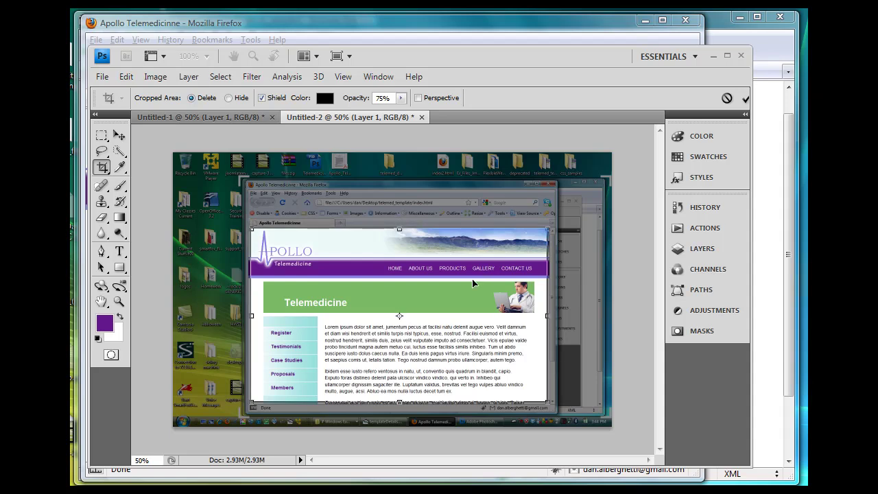
key("Return")
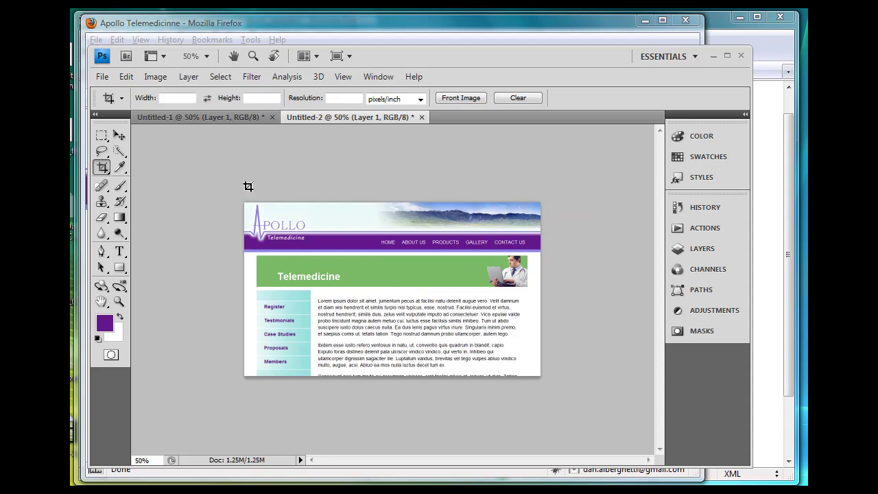
left_click_drag(224, 180, 533, 396)
key("Return")
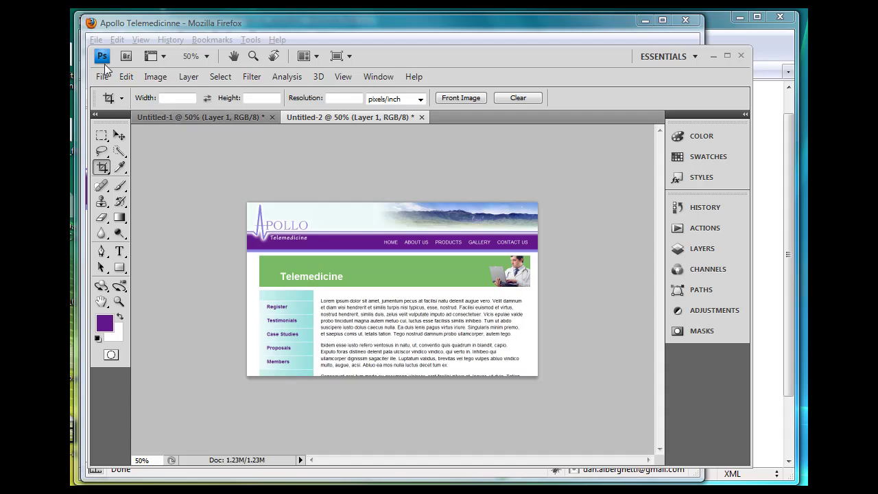
Resize the image to 211 x 126 pixels with constrained proportions, then zoom to actual pixels.
left_click(156, 77)
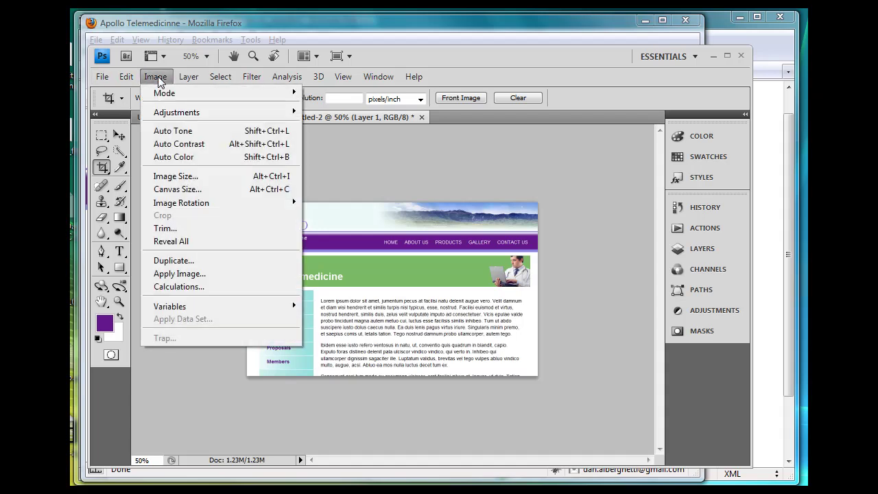
left_click(206, 176)
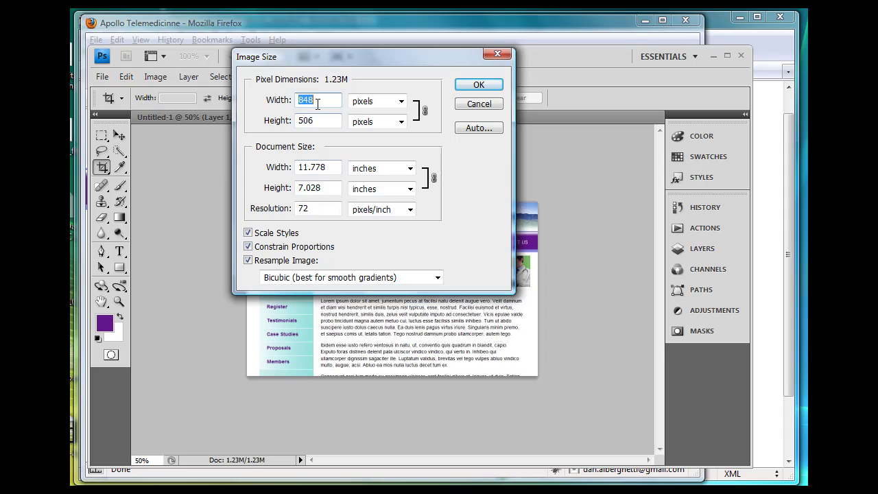
type("211")
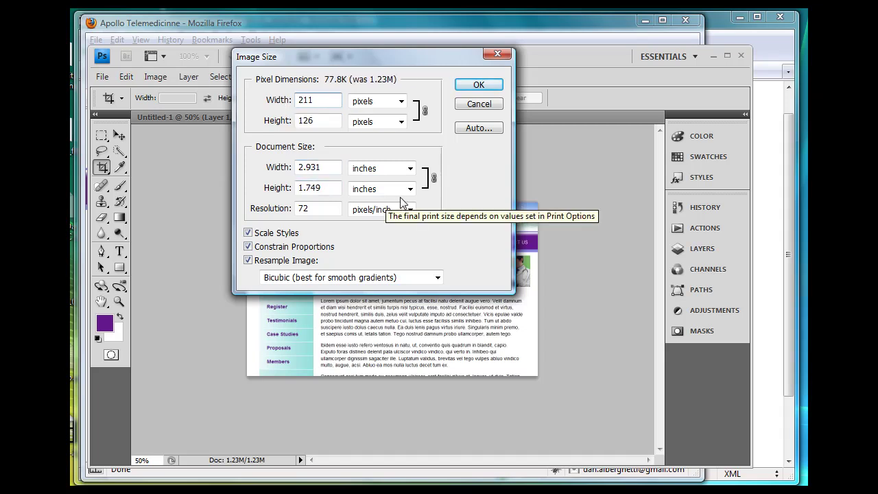
left_click(473, 86)
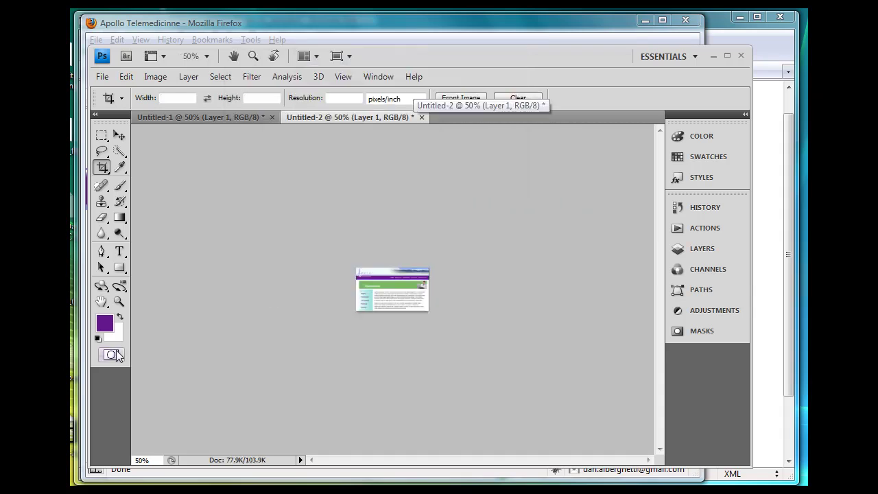
left_click(119, 301)
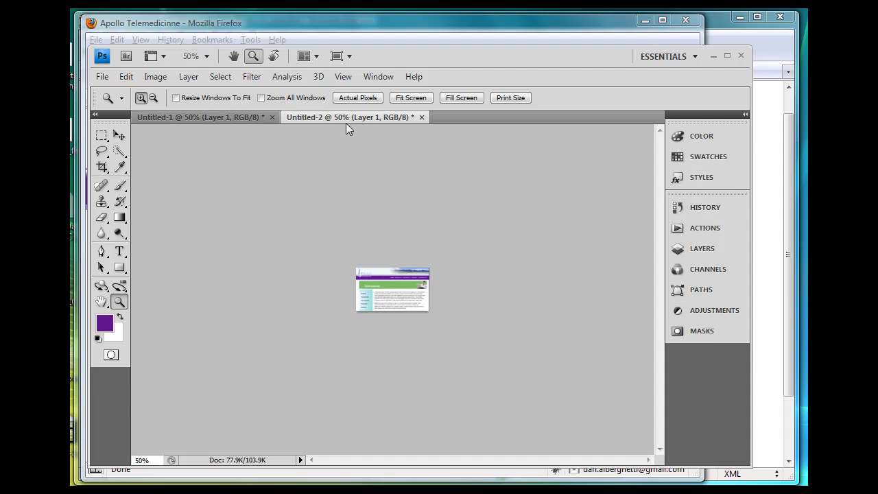
left_click(398, 291)
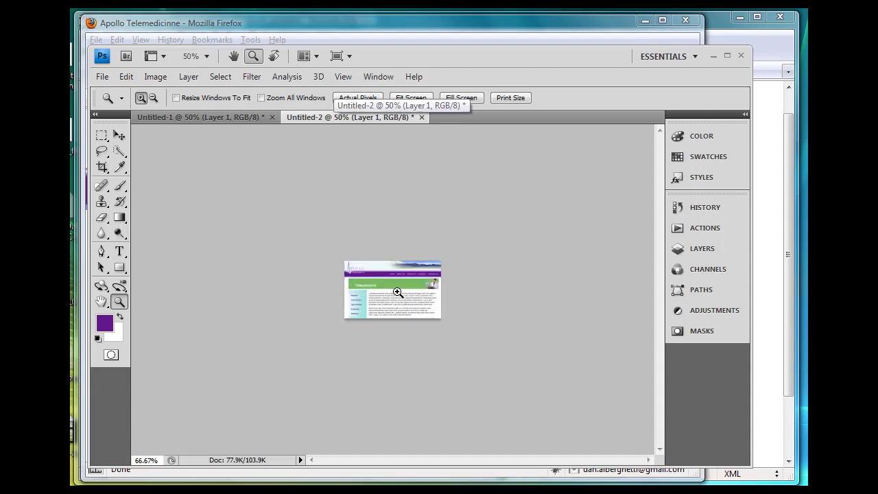
left_click(398, 291)
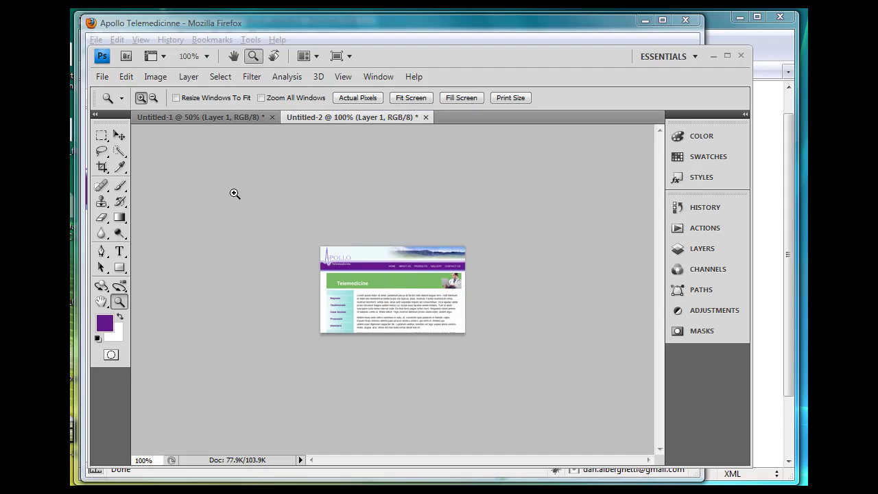
Save for Web as PNG-8, replacing template_thumbnail.png in the telemed_template folder.
left_click(103, 78)
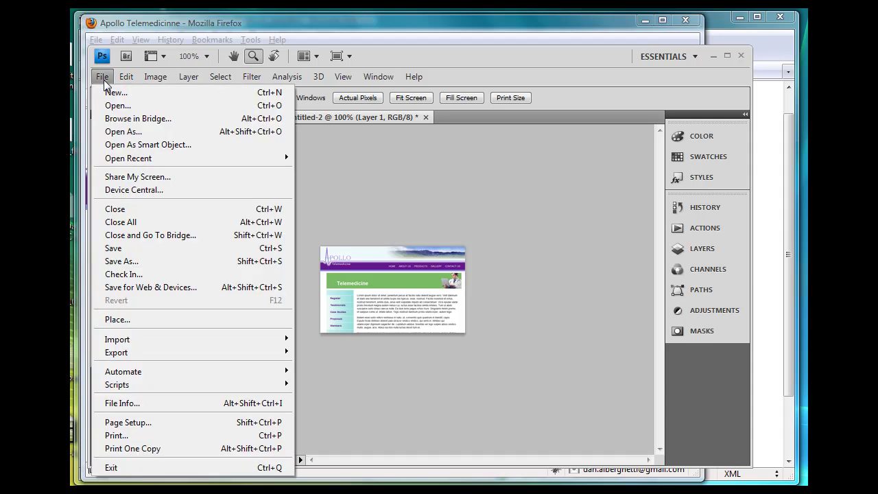
left_click(198, 287)
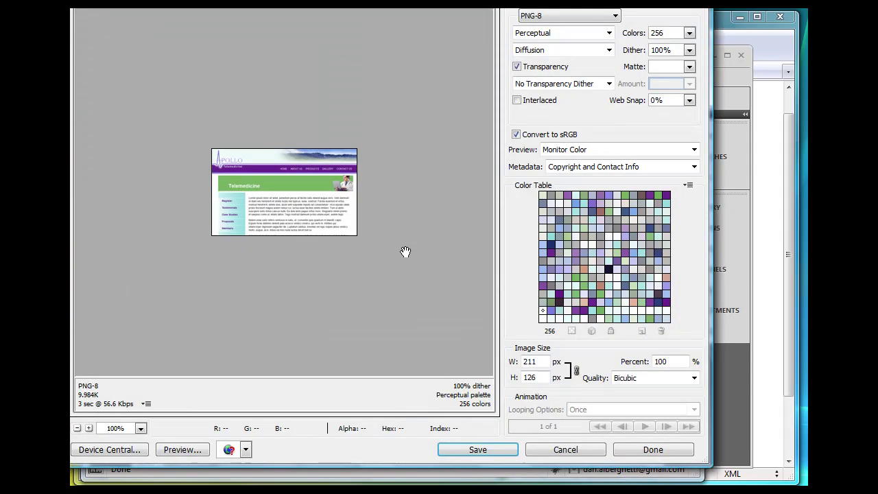
left_click(575, 16)
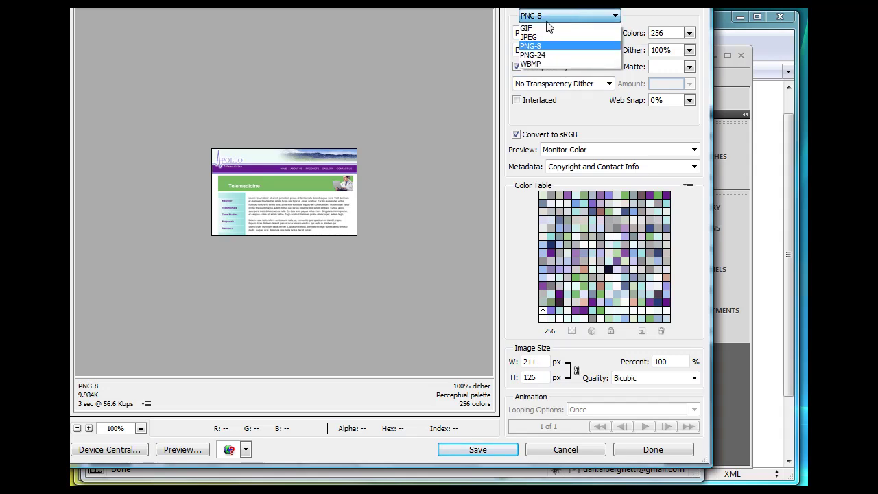
left_click(545, 47)
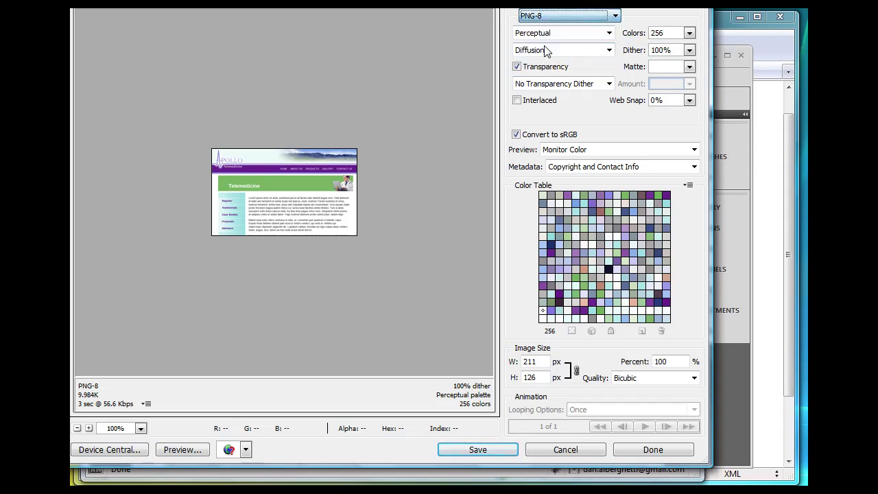
left_click(478, 450)
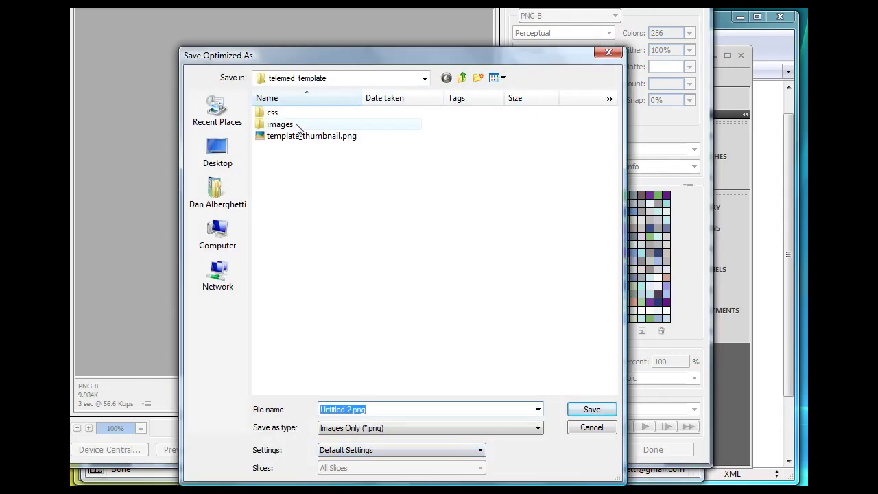
left_click(312, 137)
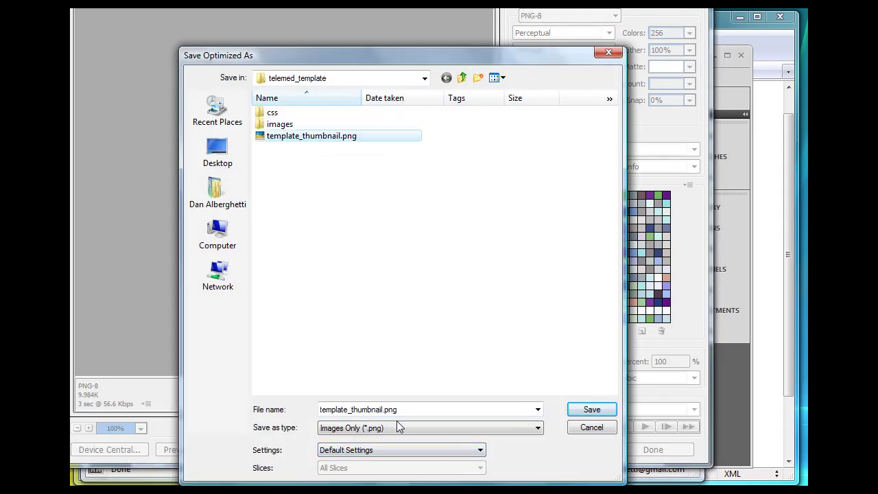
left_click(593, 412)
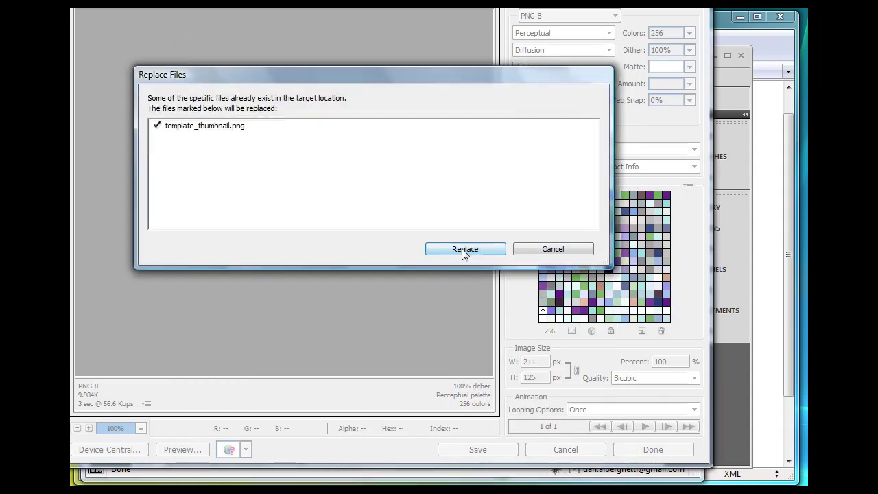
left_click(465, 249)
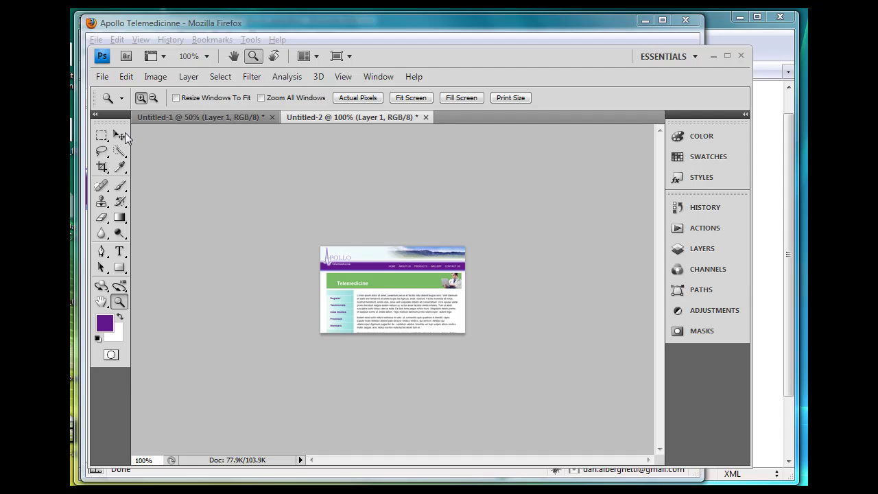
Export the PNG-8 thumbnail again, replacing template_thumbnail.png in the Desktop's css_samples folder.
left_click(102, 76)
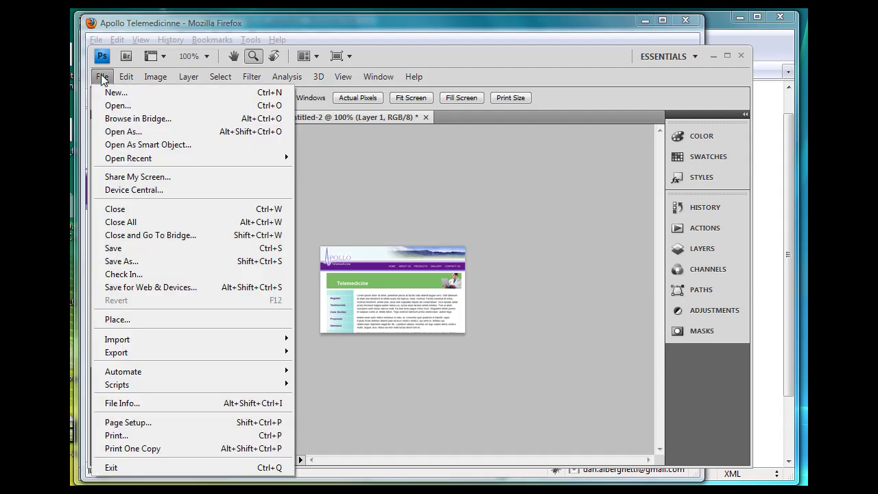
left_click(145, 287)
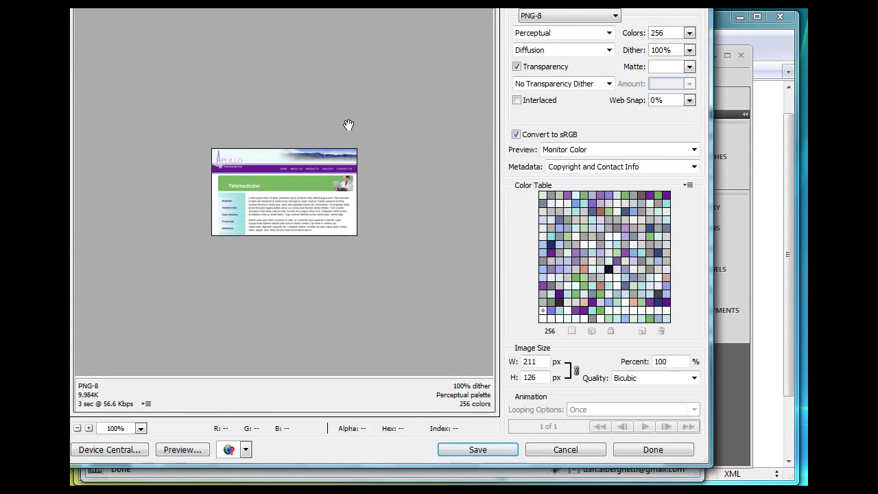
left_click(485, 455)
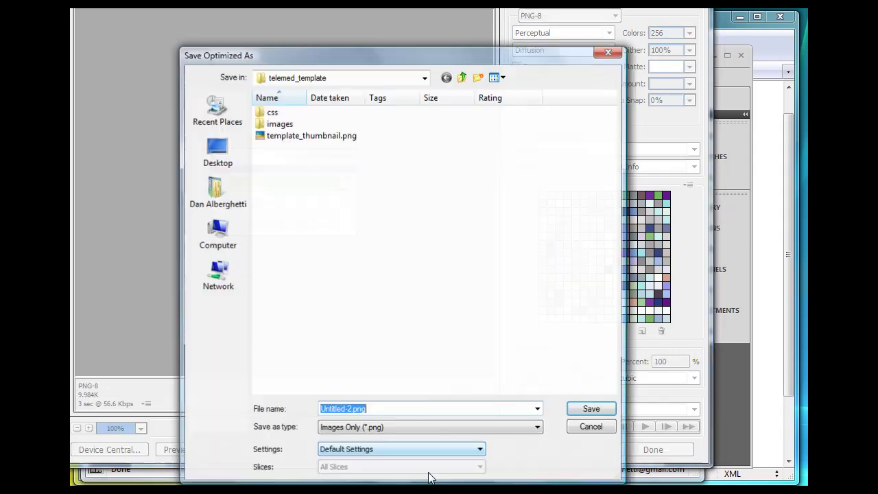
left_click(463, 78)
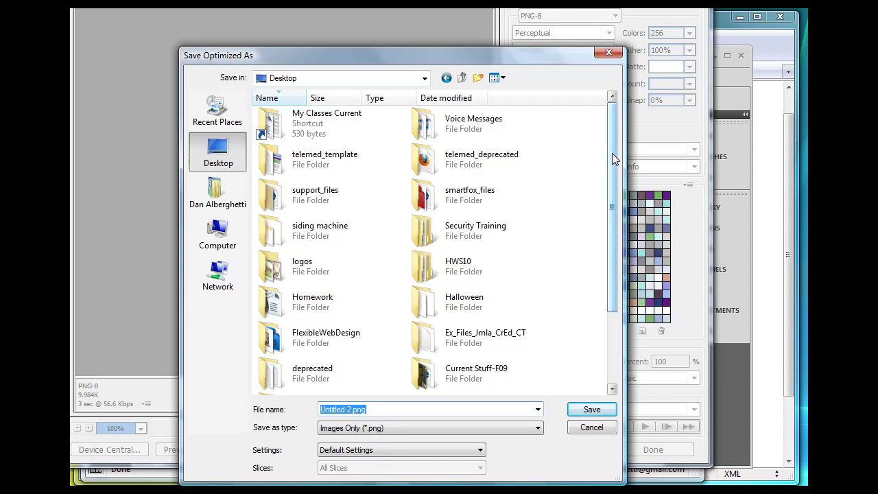
left_click_drag(612, 153, 611, 231)
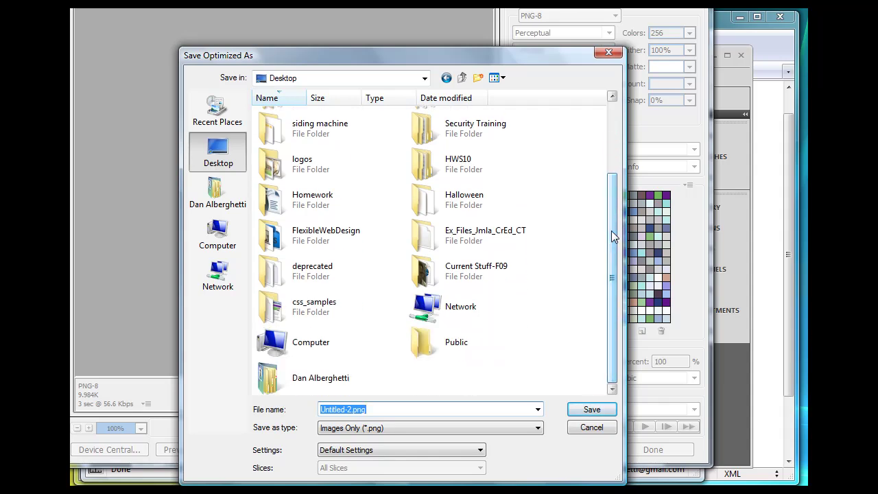
double_click(284, 307)
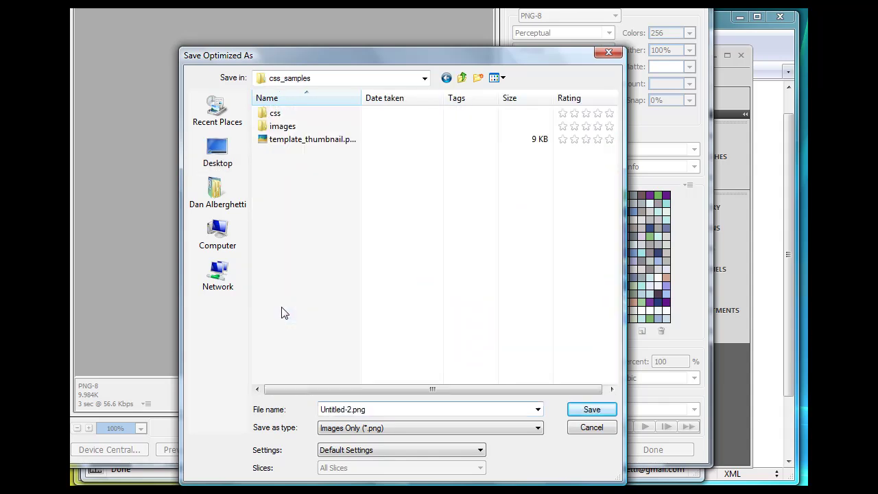
left_click(319, 142)
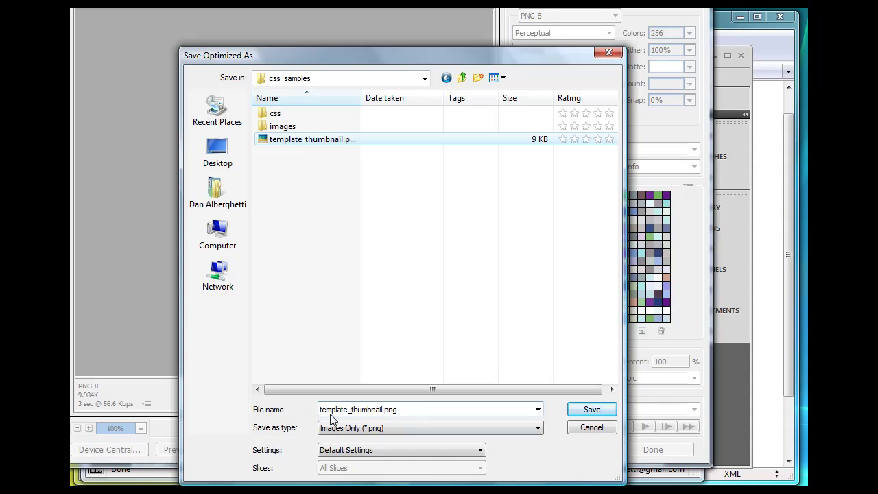
left_click(590, 412)
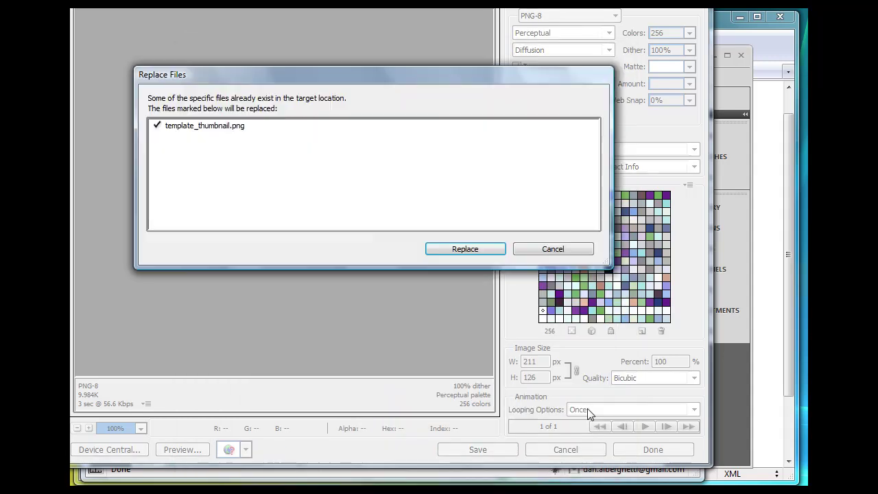
left_click(461, 251)
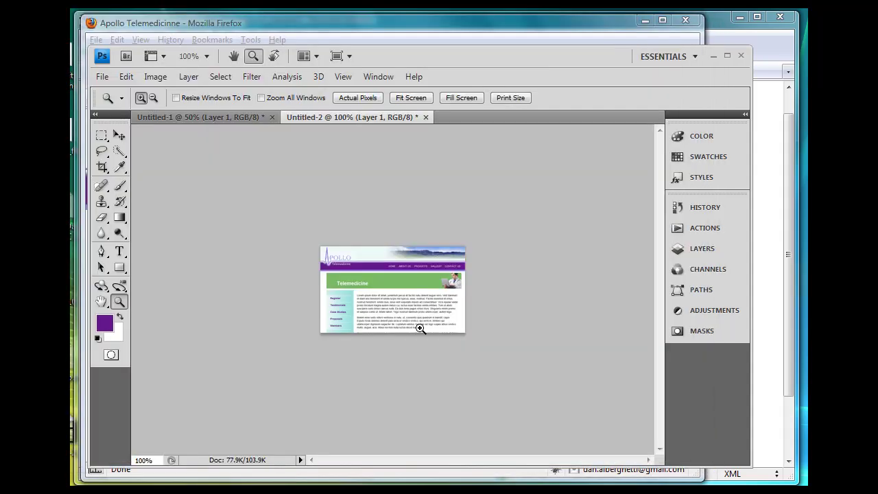
Quit Photoshop without saving Untitled-2 or Untitled-1.
left_click(741, 57)
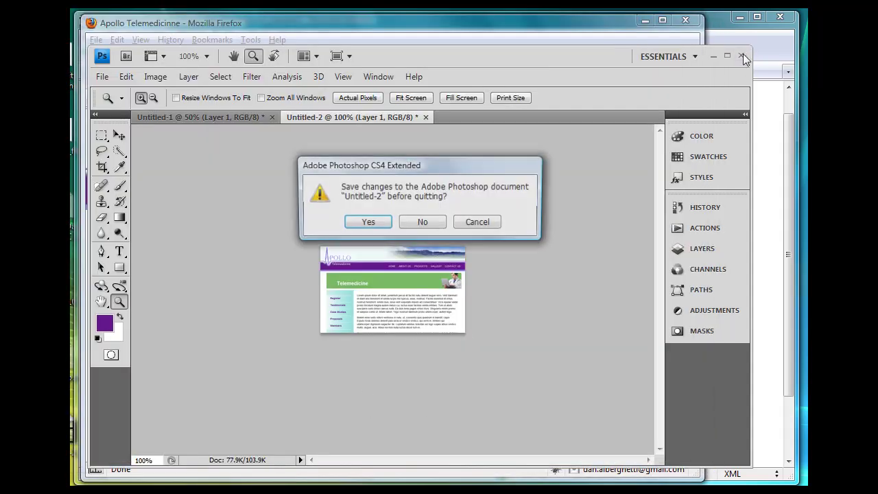
left_click(427, 223)
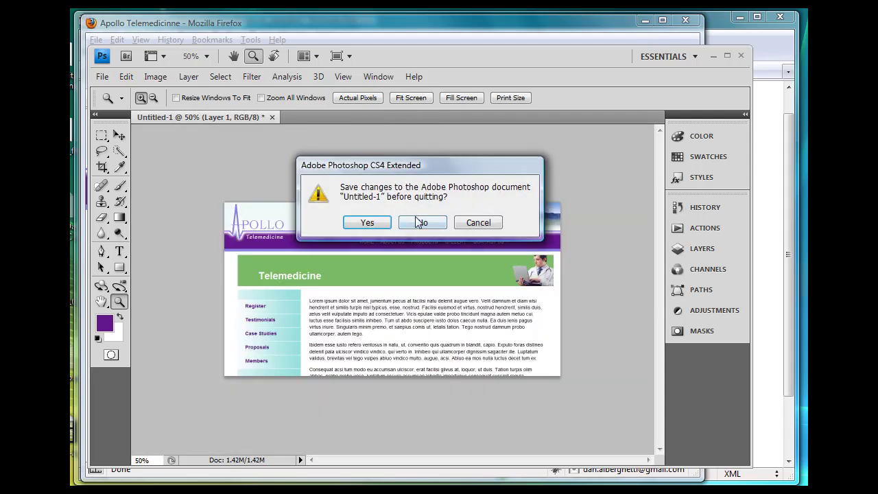
left_click(421, 222)
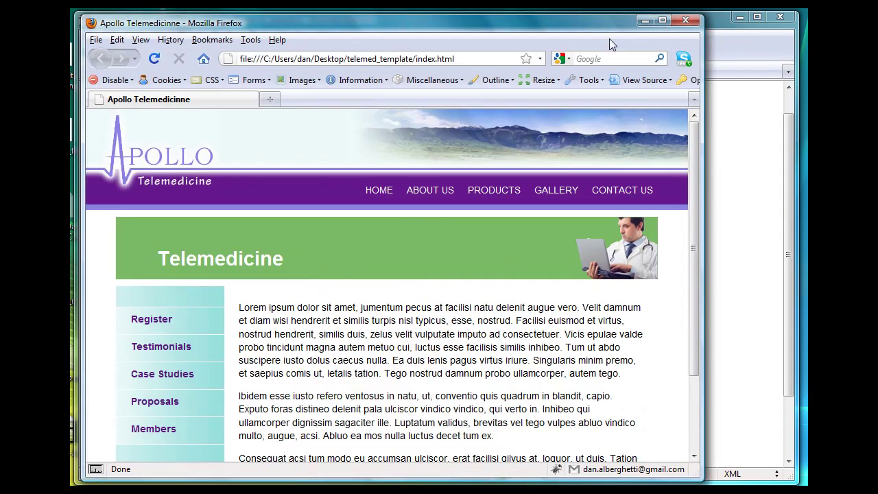
Minimize Firefox and review the line 16 template_thumbnail.png entry and the rest of templateDetails.xml in Komodo Edit.
left_click(644, 20)
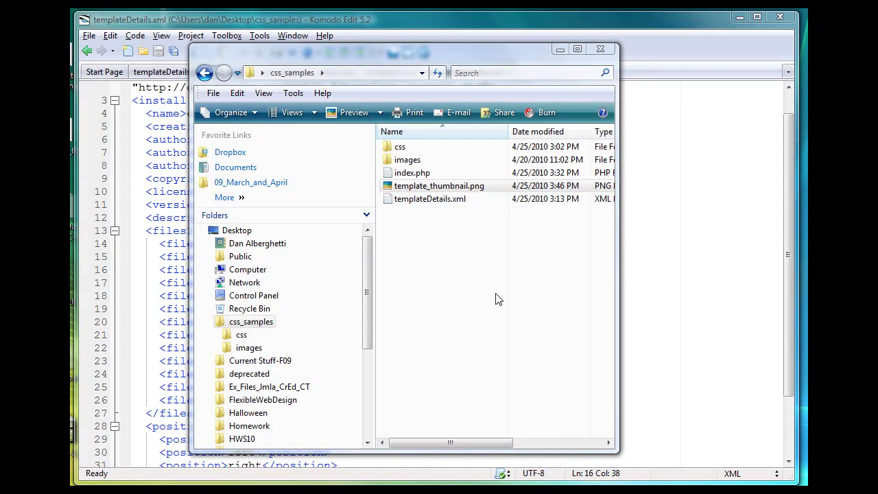
left_click(691, 257)
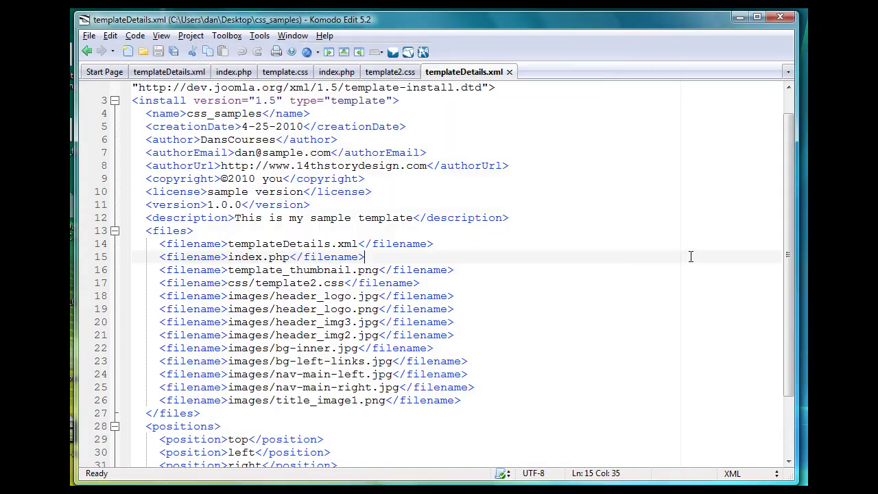
left_click(250, 270)
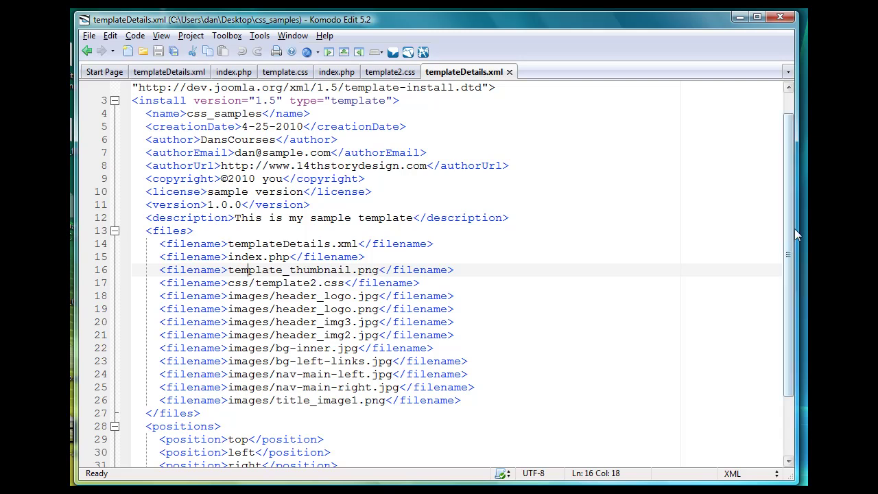
left_click_drag(787, 229, 785, 289)
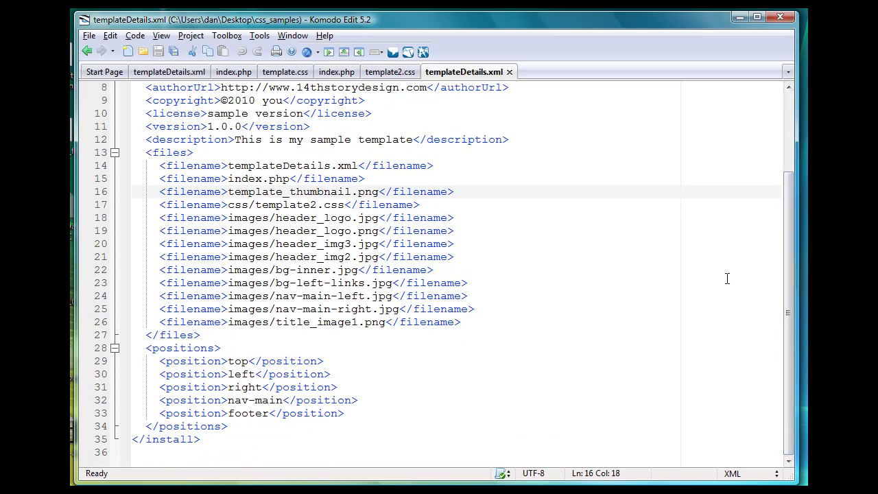
left_click_drag(788, 317, 786, 209)
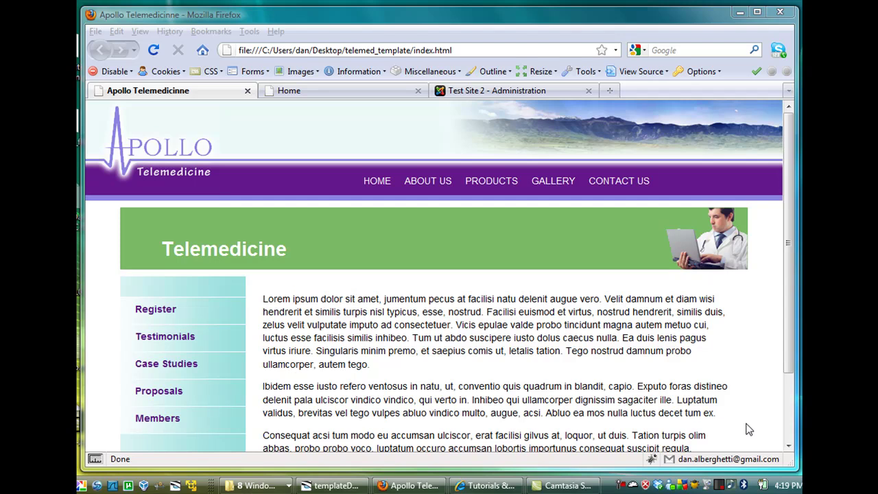
left_click(633, 485)
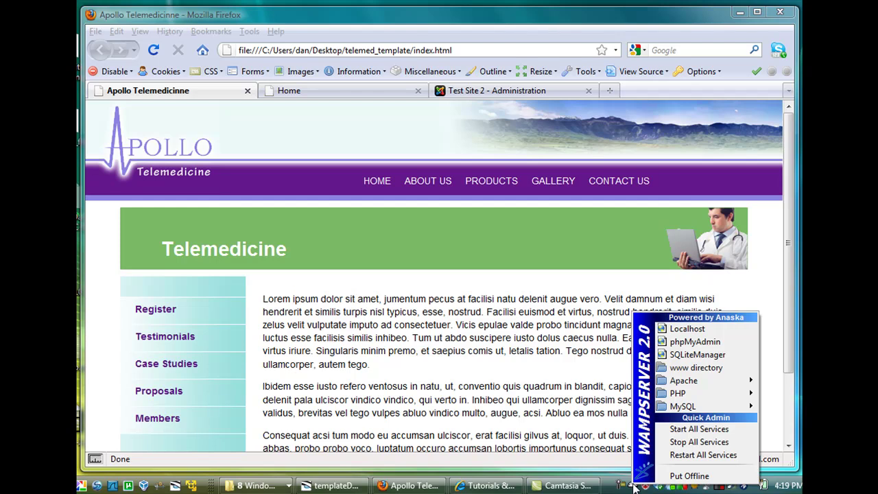
left_click(692, 369)
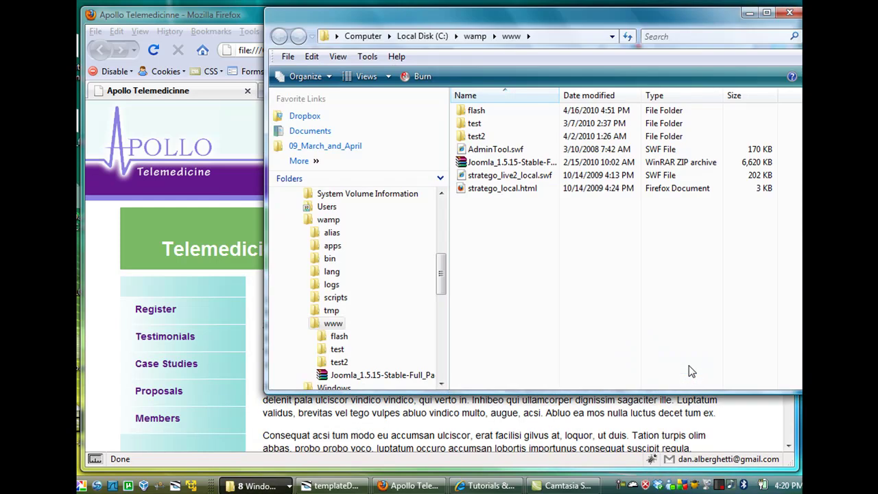
left_click_drag(715, 19, 672, 51)
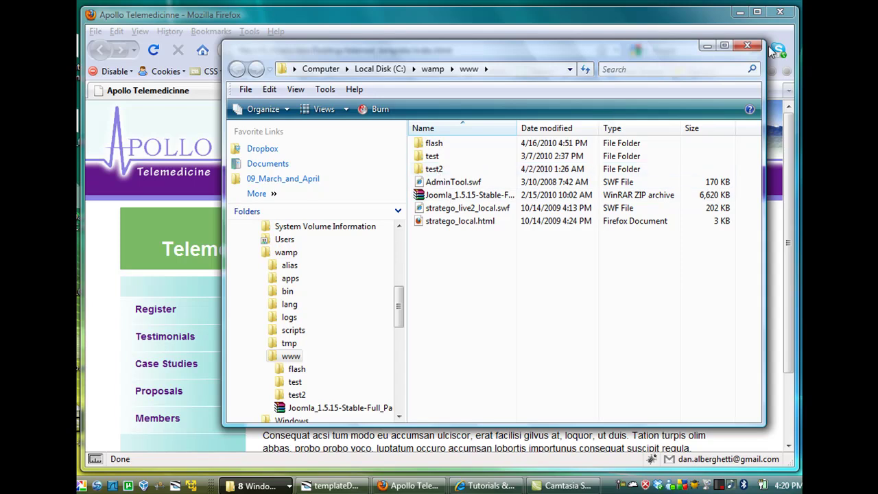
left_click(748, 46)
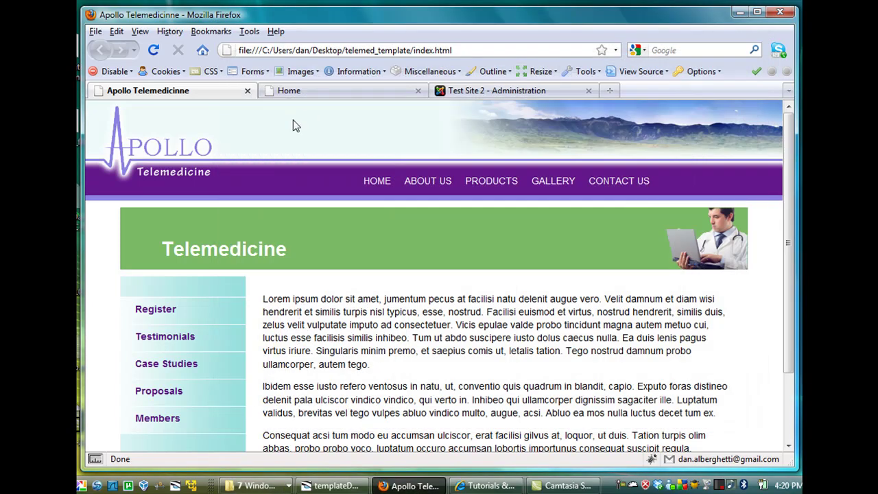
Reload the Test Site 2 home page and scroll through it.
left_click(320, 92)
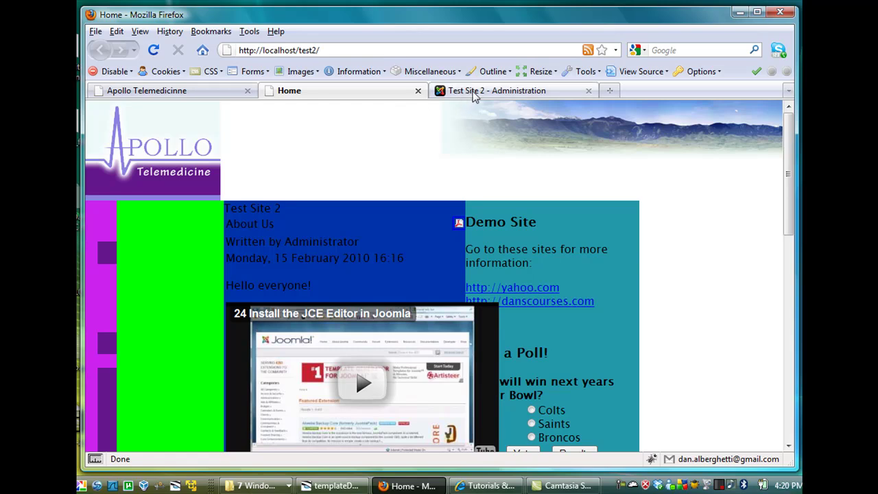
left_click(473, 94)
left_click(313, 94)
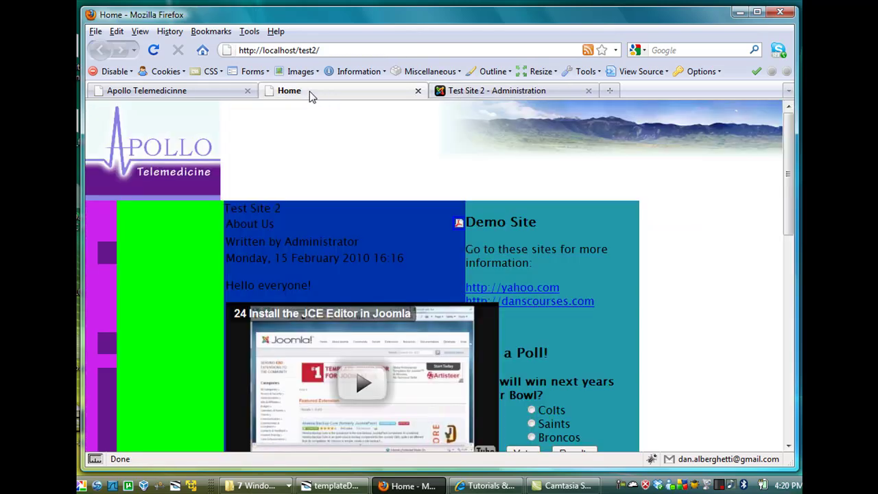
left_click(153, 50)
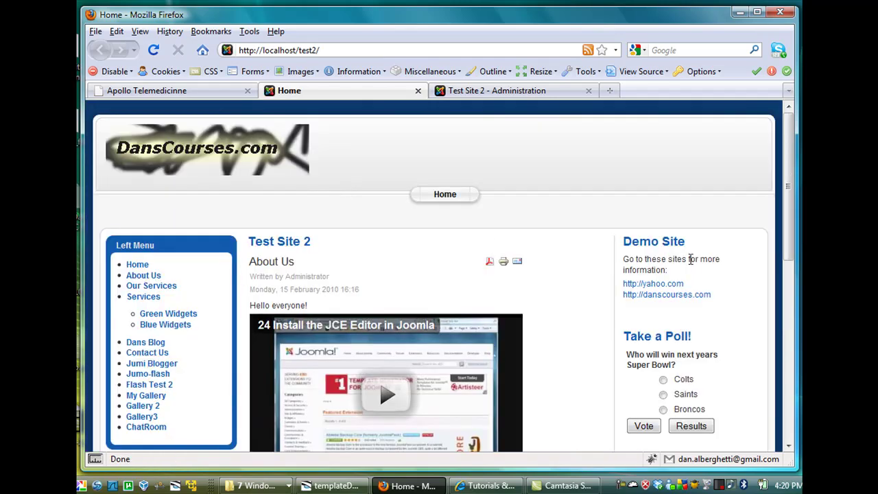
left_click_drag(789, 175, 789, 134)
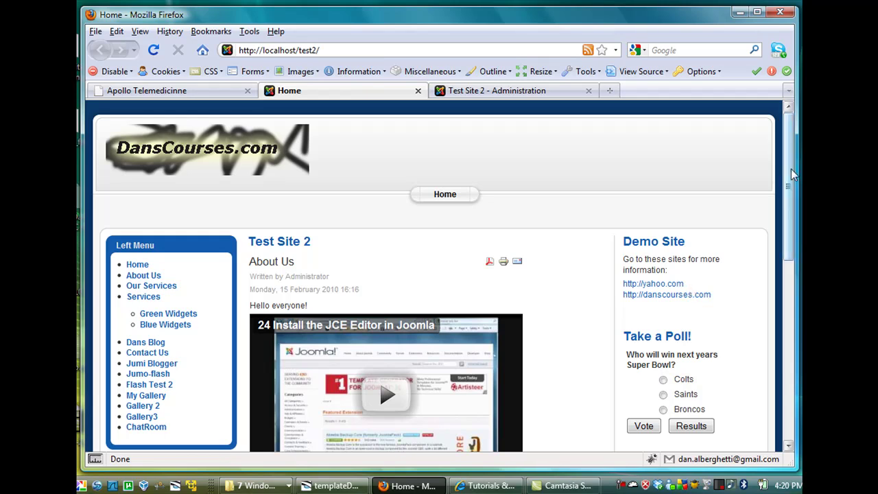
left_click_drag(788, 170, 790, 230)
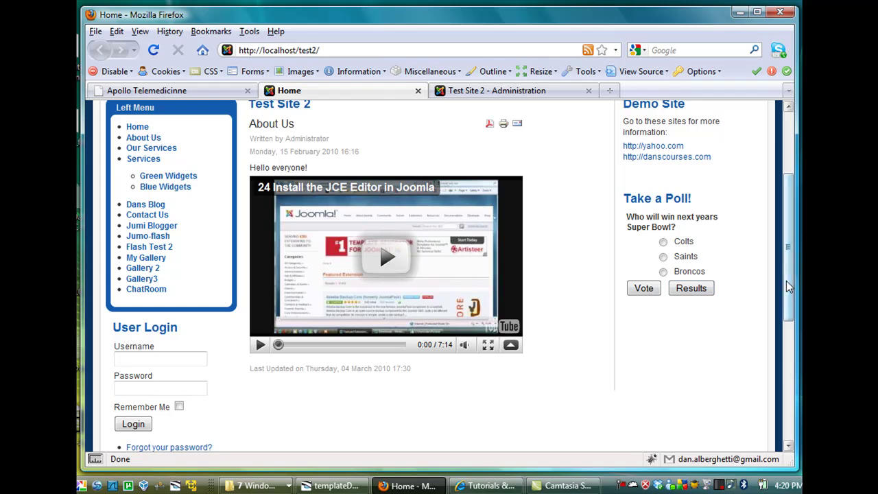
left_click_drag(789, 288, 785, 187)
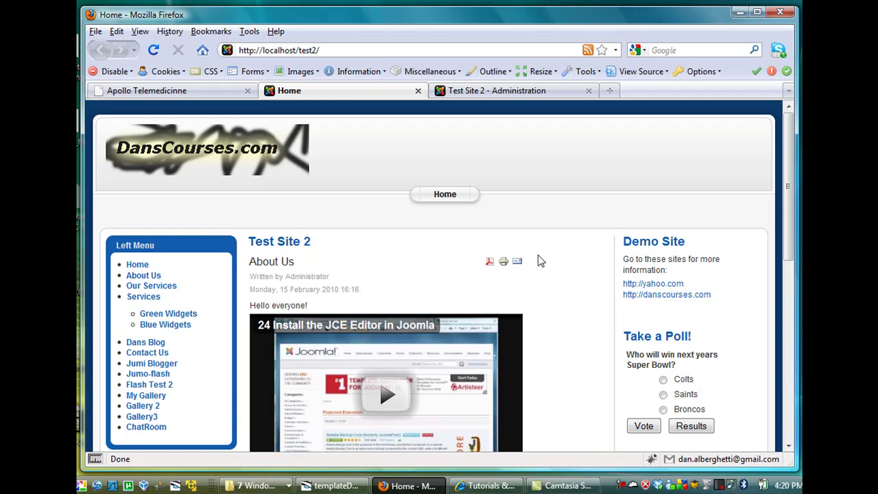
Go back to the Test Site 2 administrator control panel and bring the css_samples folder forward.
left_click(476, 89)
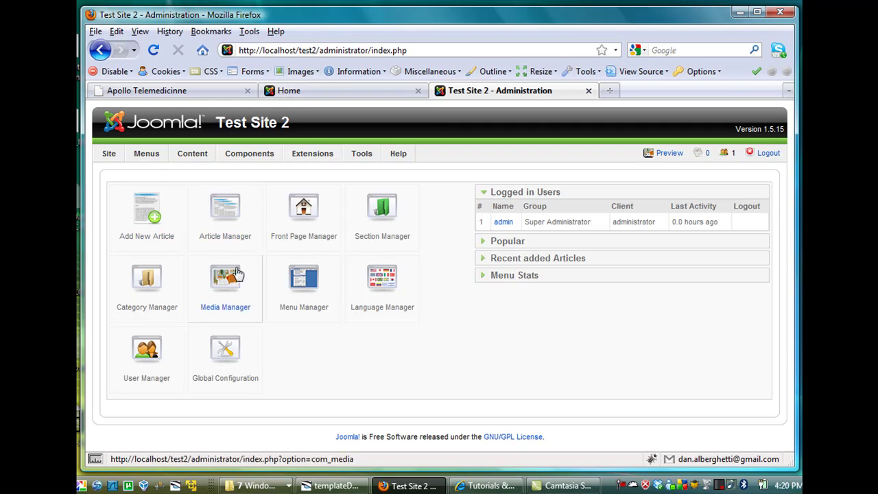
left_click(367, 95)
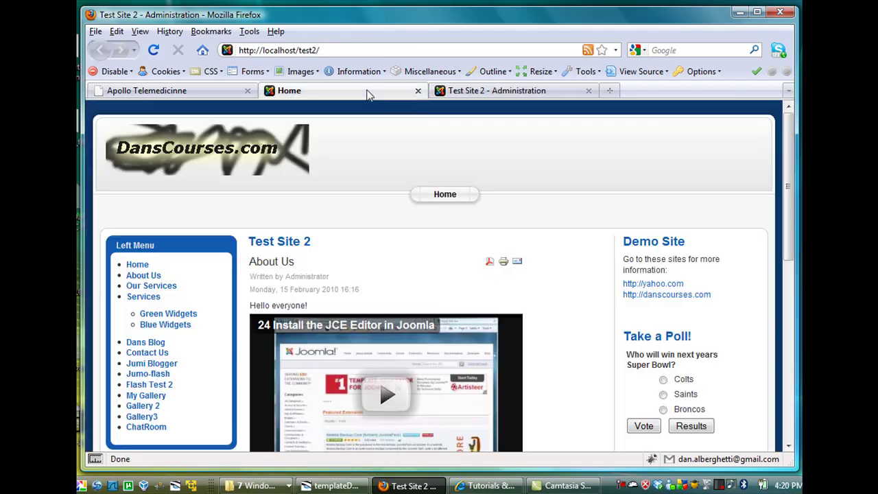
left_click(484, 96)
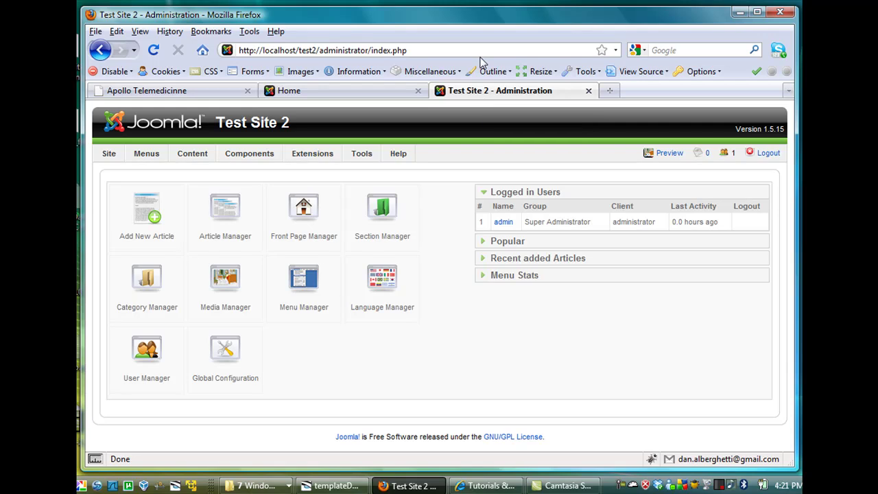
key("alt+Tab")
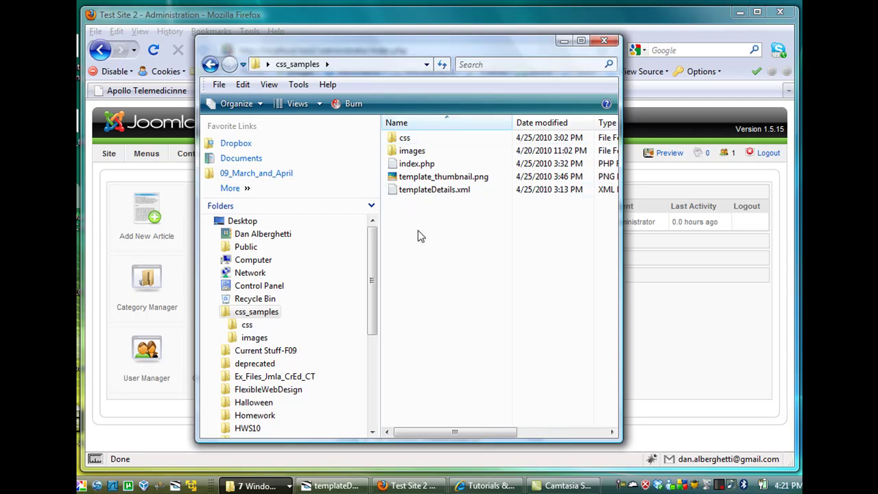
Compress the five template files and folders into a zip archive.
left_click_drag(464, 224, 398, 140)
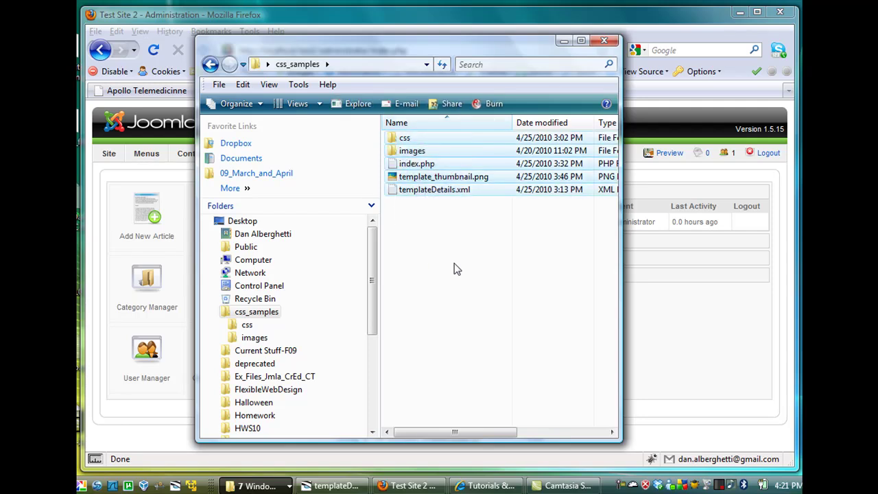
right_click(395, 192)
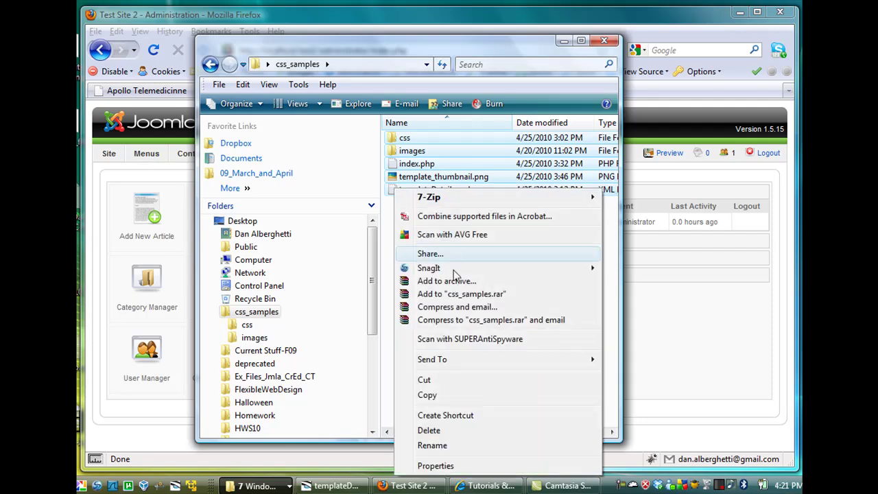
mouse_move(464, 366)
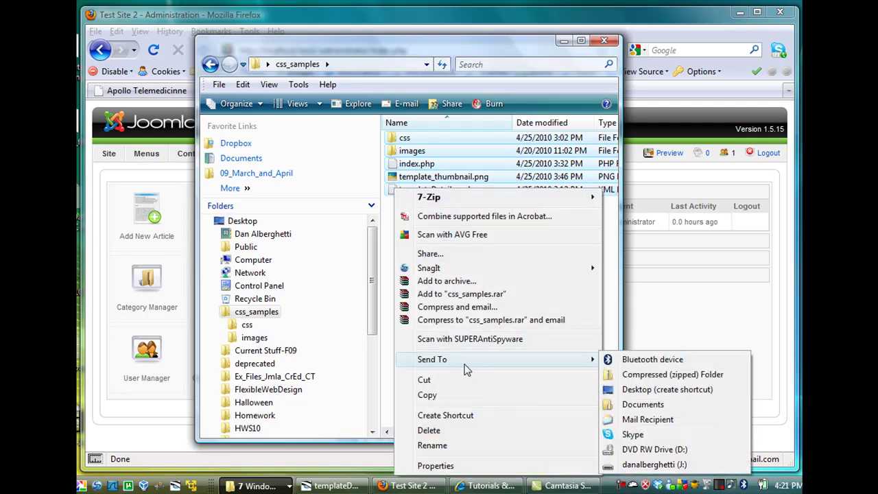
left_click(659, 376)
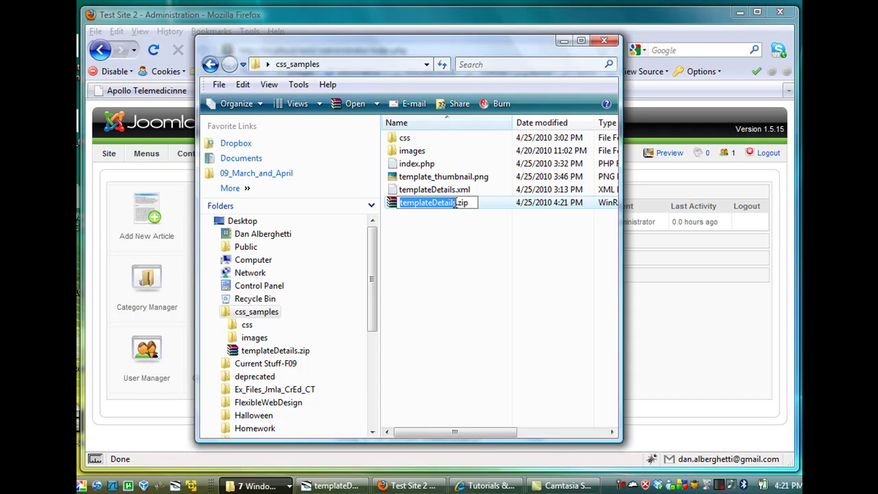
Rename the new archive to css_samples.zip and return to the Joomla control panel.
left_click_drag(455, 204, 388, 210)
type("css")
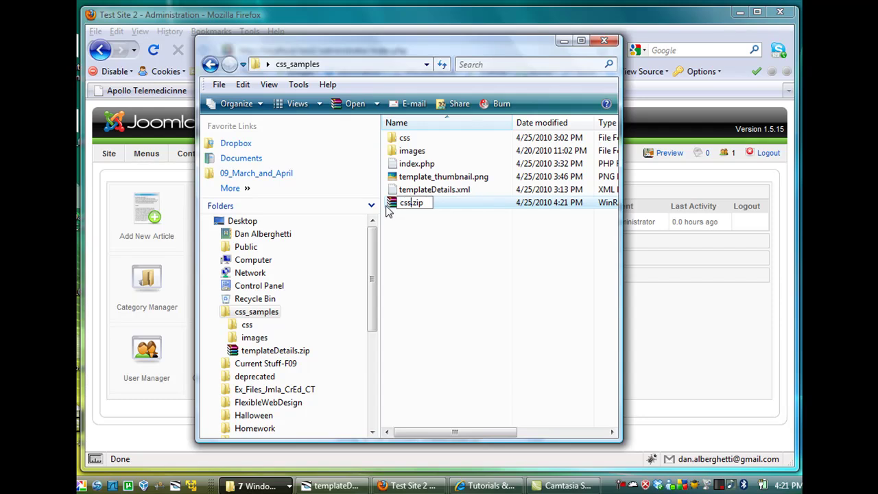
type("_")
type("samples")
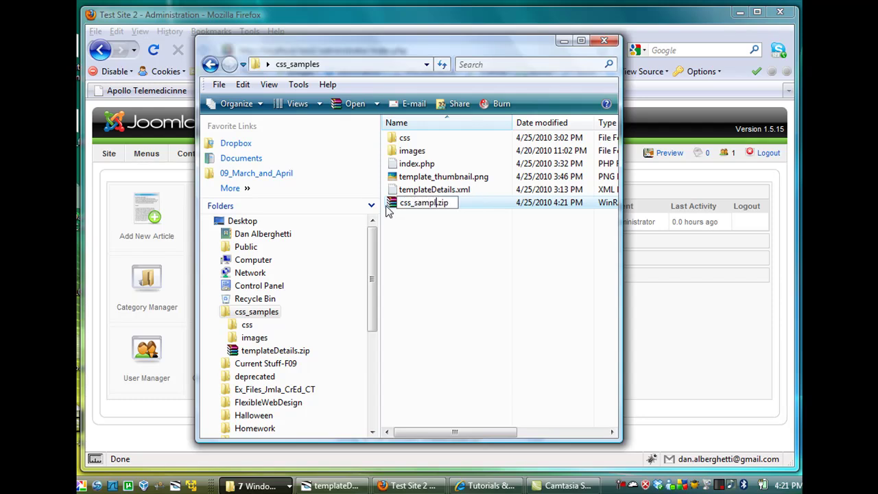
left_click(407, 246)
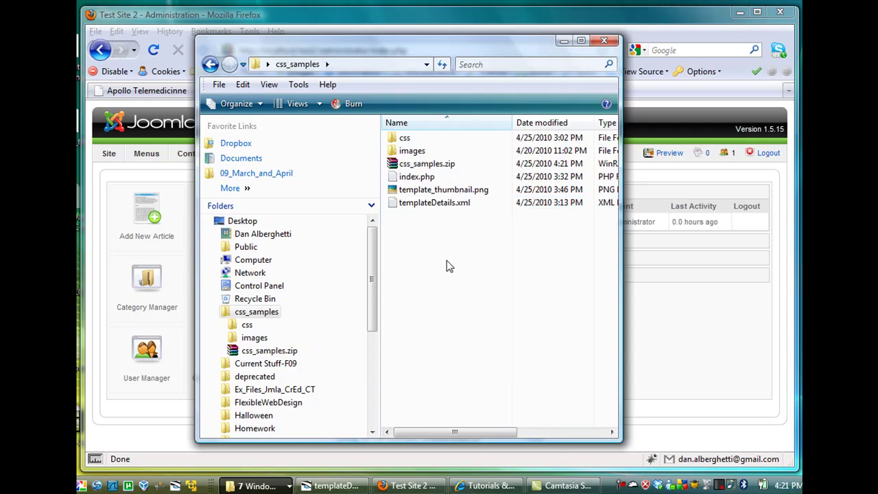
left_click(397, 168)
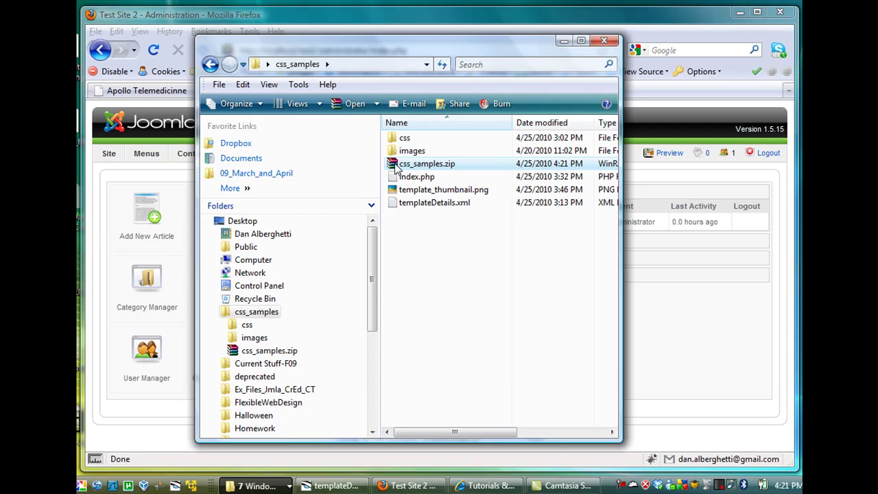
left_click(411, 266)
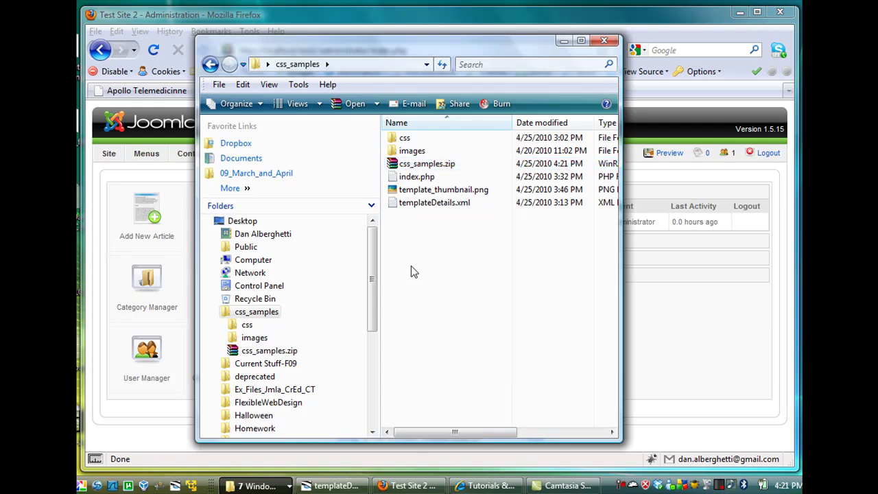
left_click(588, 18)
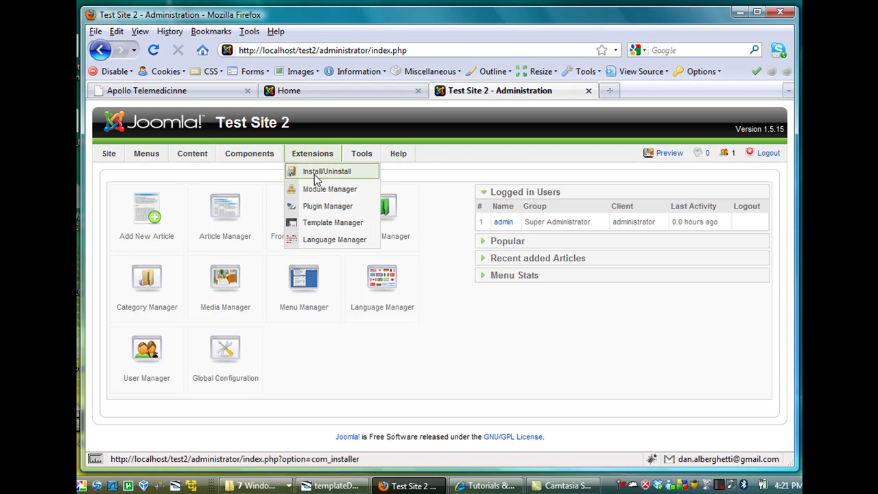
Upload and install css_samples.zip from the css_samples folder through Extensions > Install/Uninstall.
left_click(318, 177)
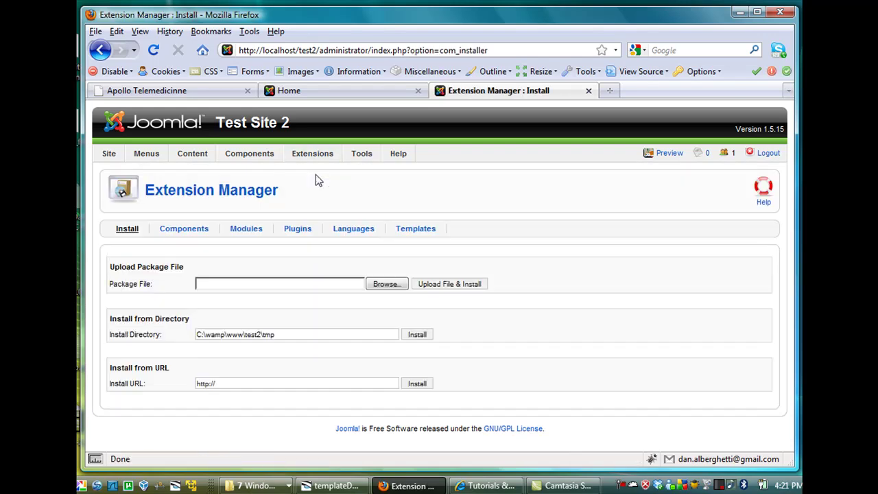
left_click(387, 284)
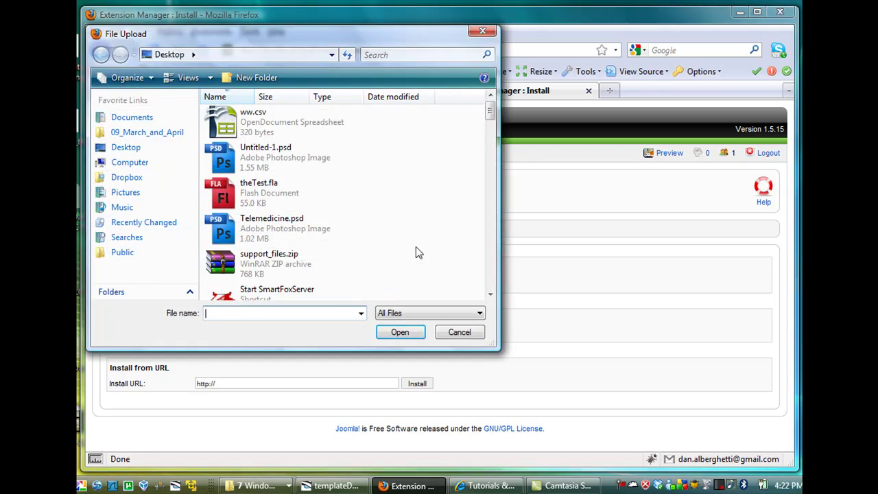
left_click_drag(491, 113, 489, 261)
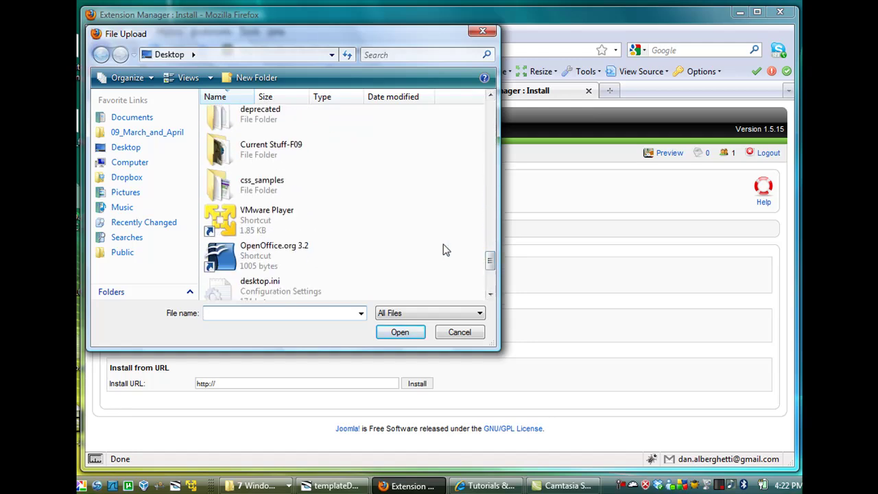
double_click(266, 183)
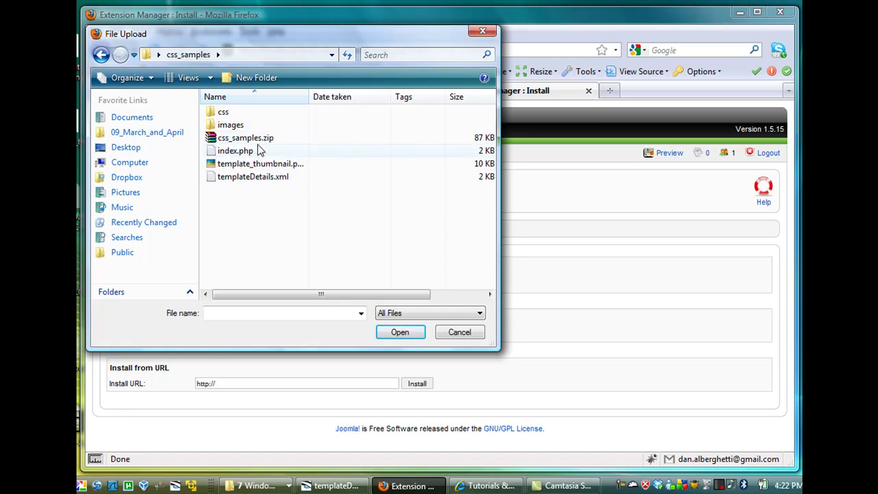
double_click(237, 140)
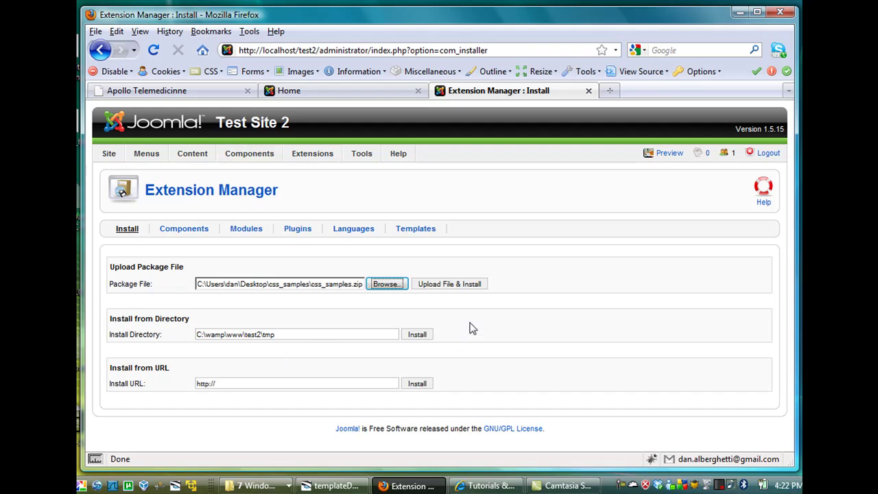
left_click(458, 287)
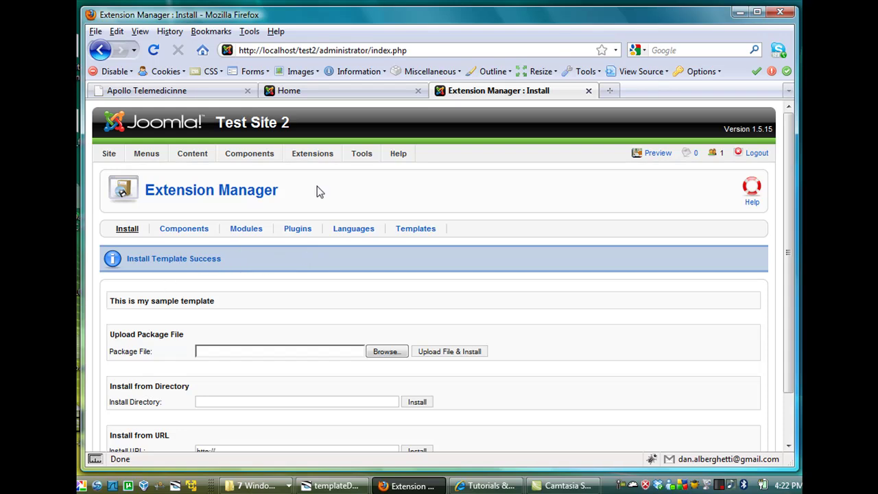
mouse_move(314, 158)
left_click(332, 486)
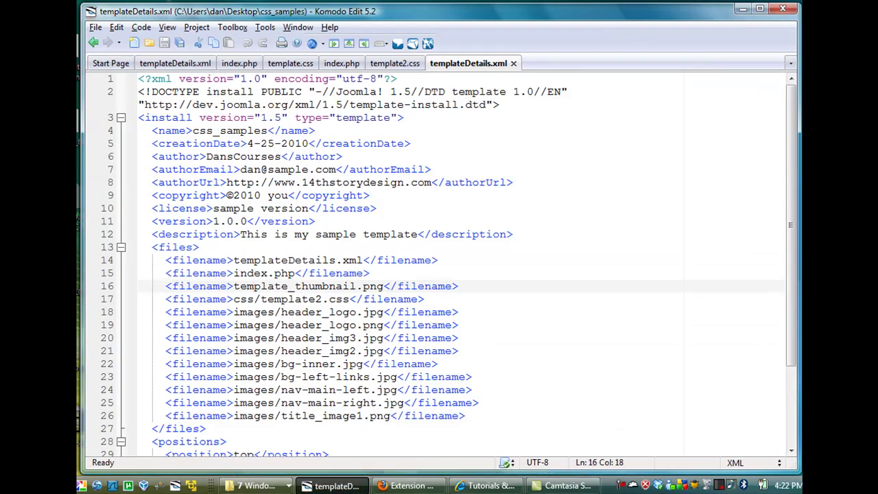
left_click_drag(795, 221, 791, 312)
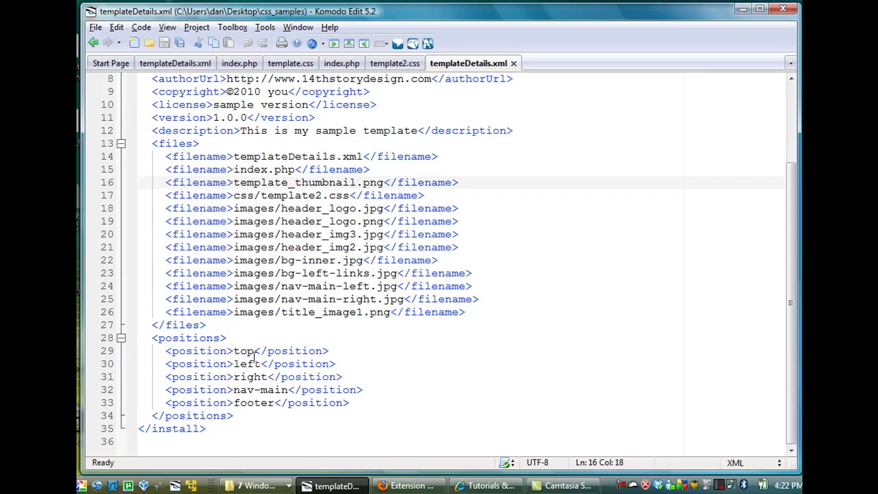
left_click_drag(484, 313, 160, 157)
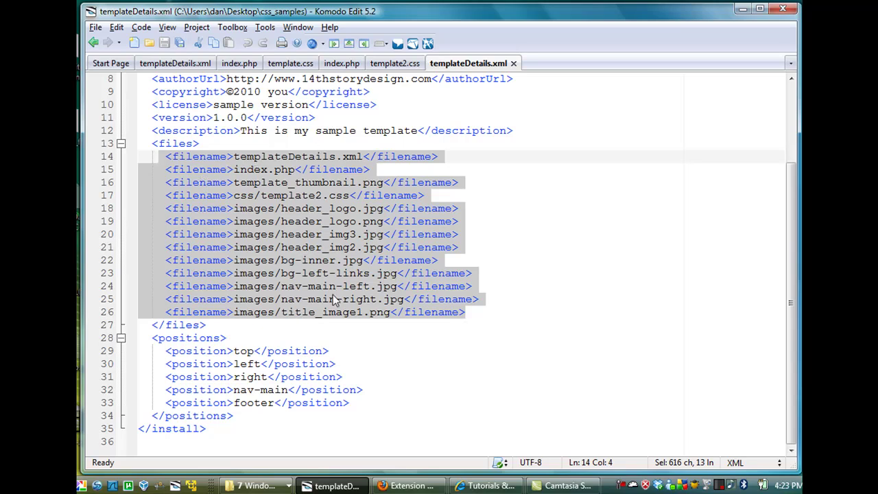
left_click(549, 285)
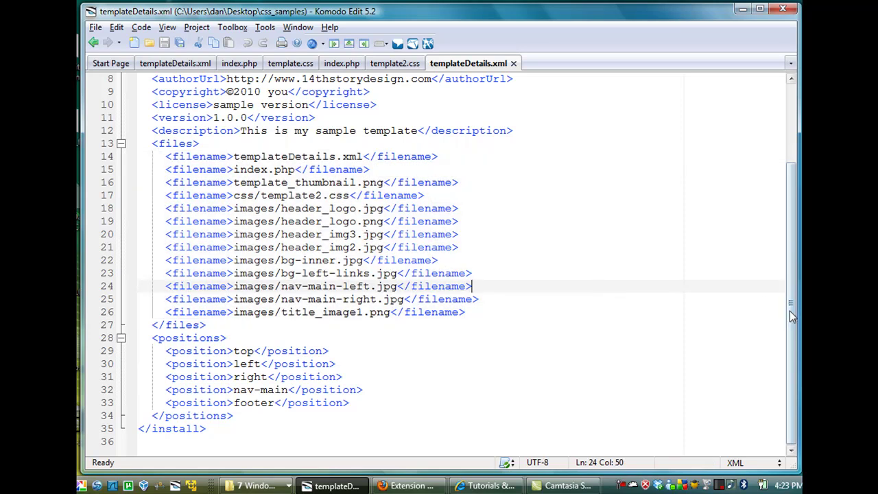
left_click_drag(793, 317, 792, 198)
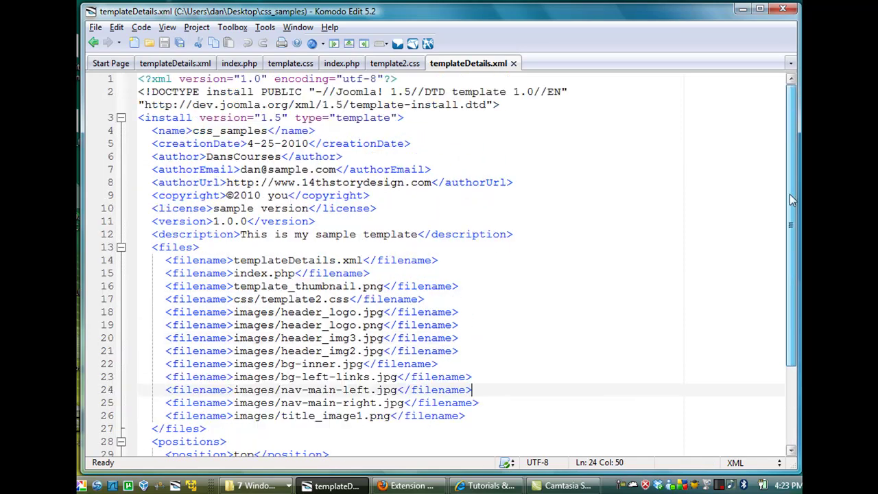
left_click(741, 9)
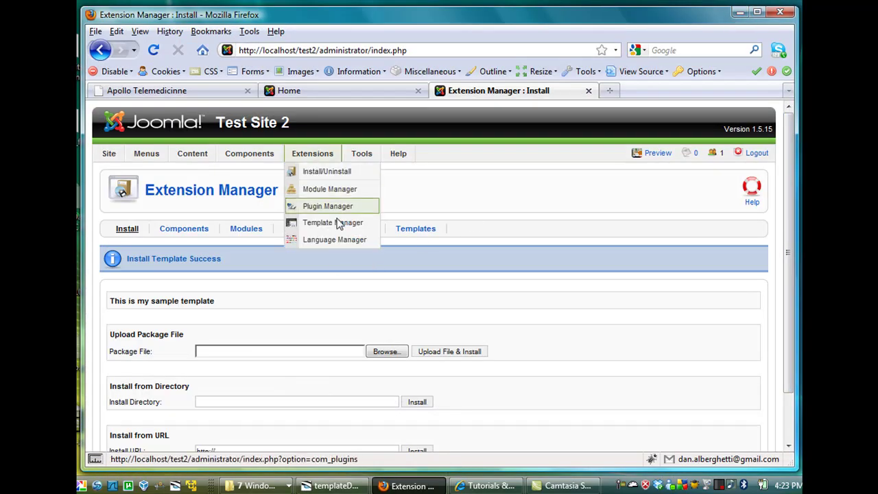
Select css_samples in the Template Manager list and set it as Default.
left_click(336, 224)
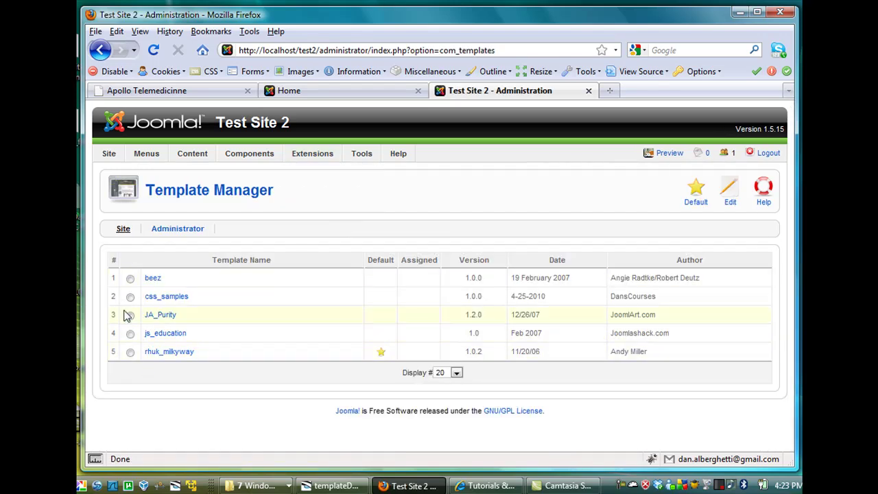
mouse_move(162, 304)
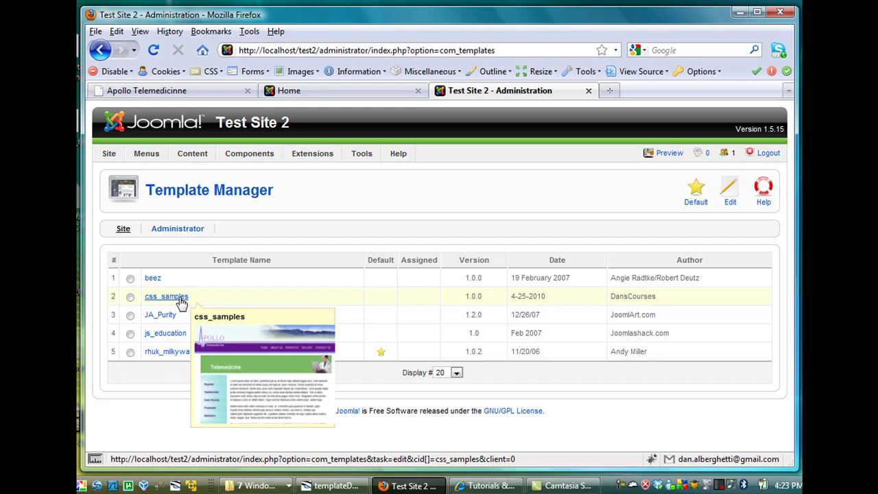
mouse_move(169, 322)
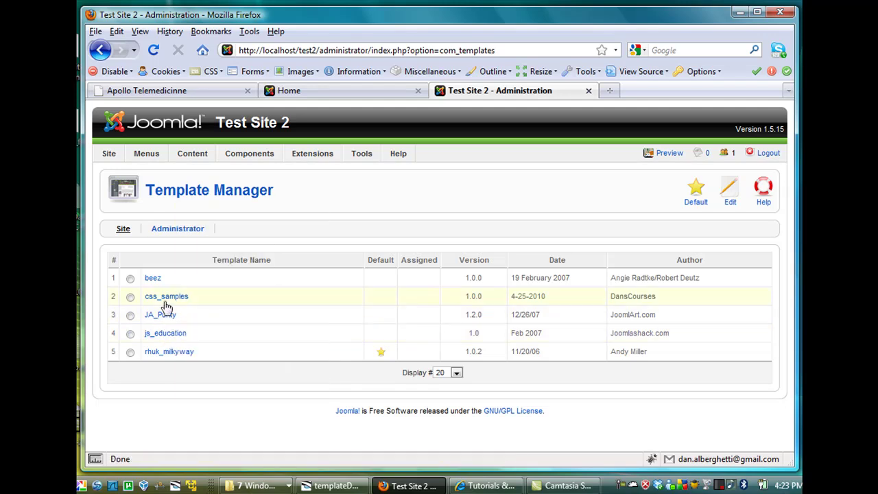
left_click(131, 297)
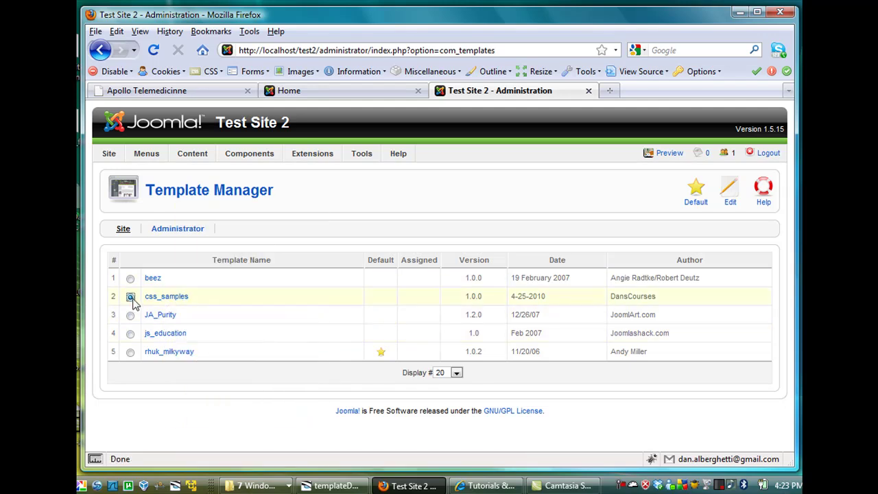
left_click(693, 196)
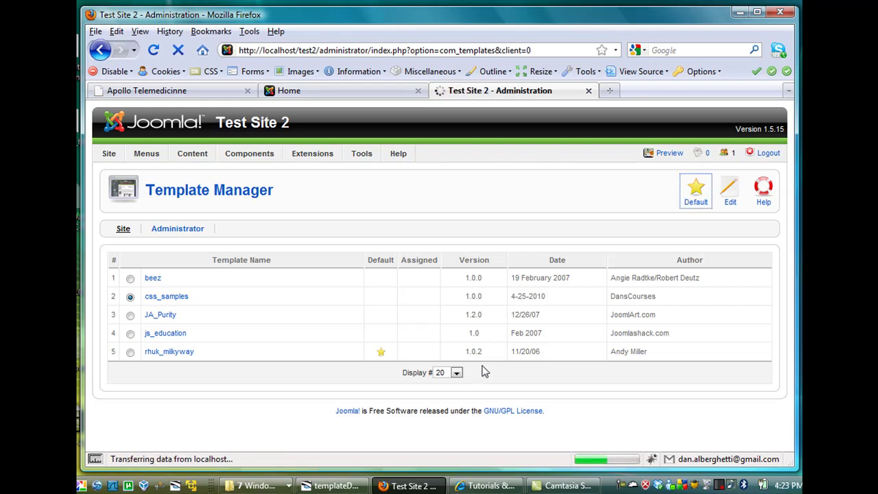
Reload the Test Site 2 front page with the css_samples template, then resize and reposition the browser window.
left_click(332, 90)
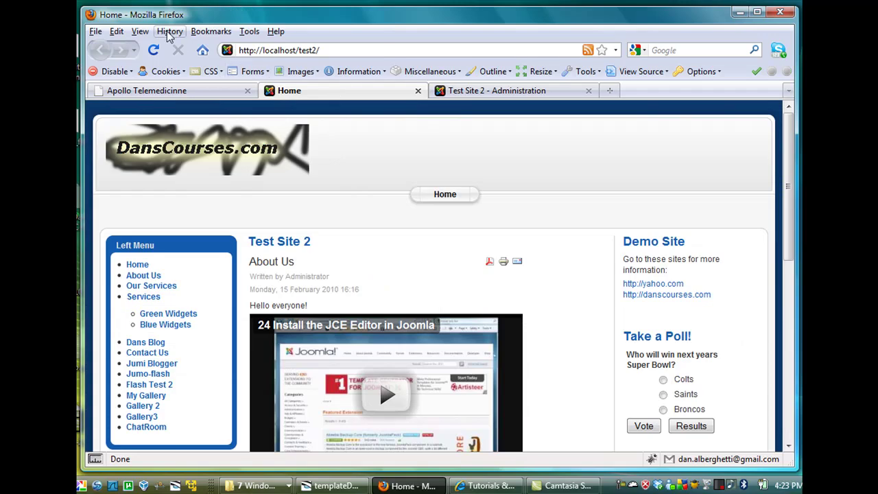
left_click(154, 51)
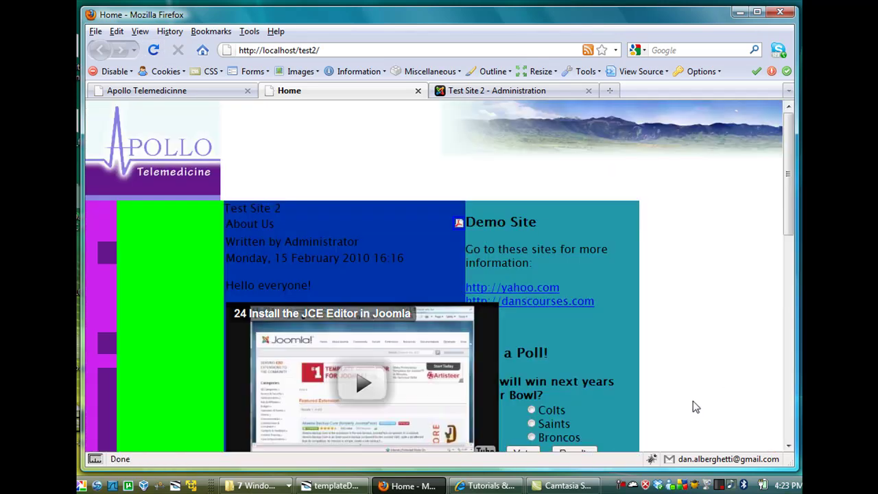
left_click_drag(791, 465, 621, 472)
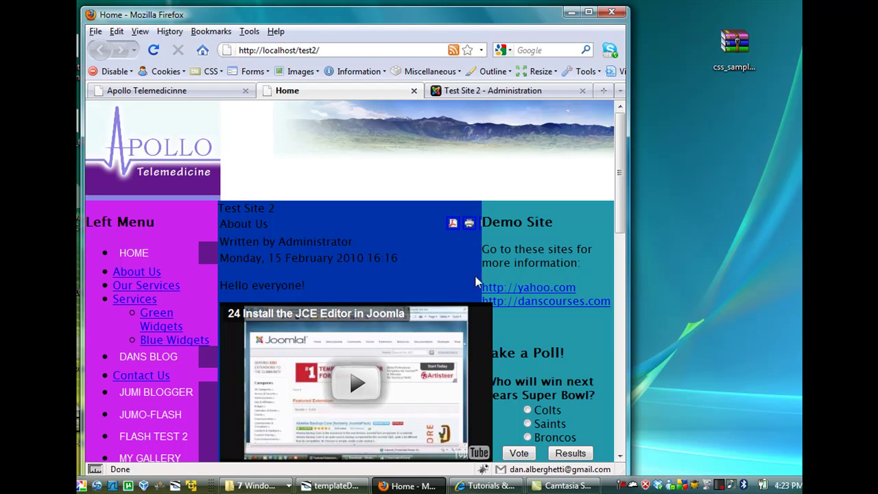
left_click_drag(626, 371, 659, 364)
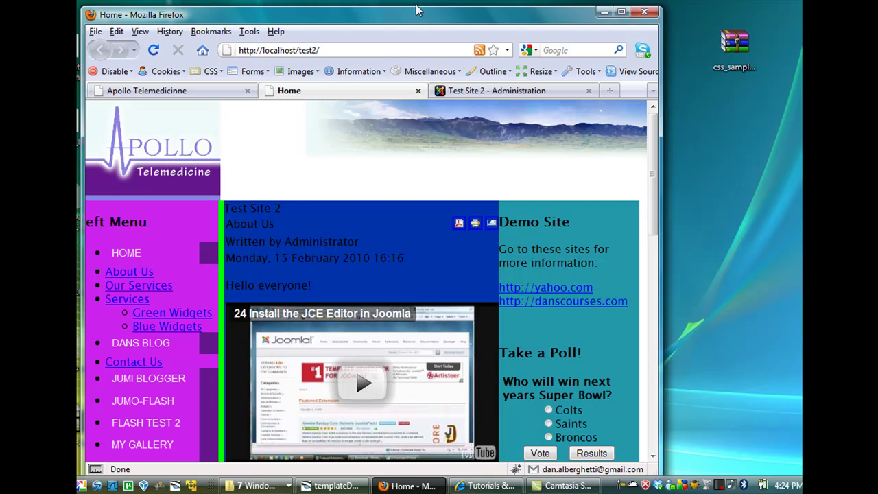
left_click_drag(424, 17, 479, 15)
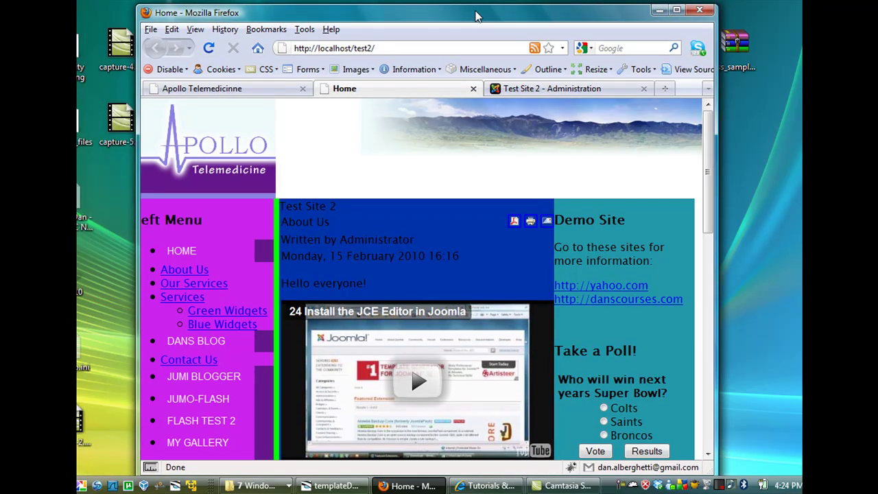